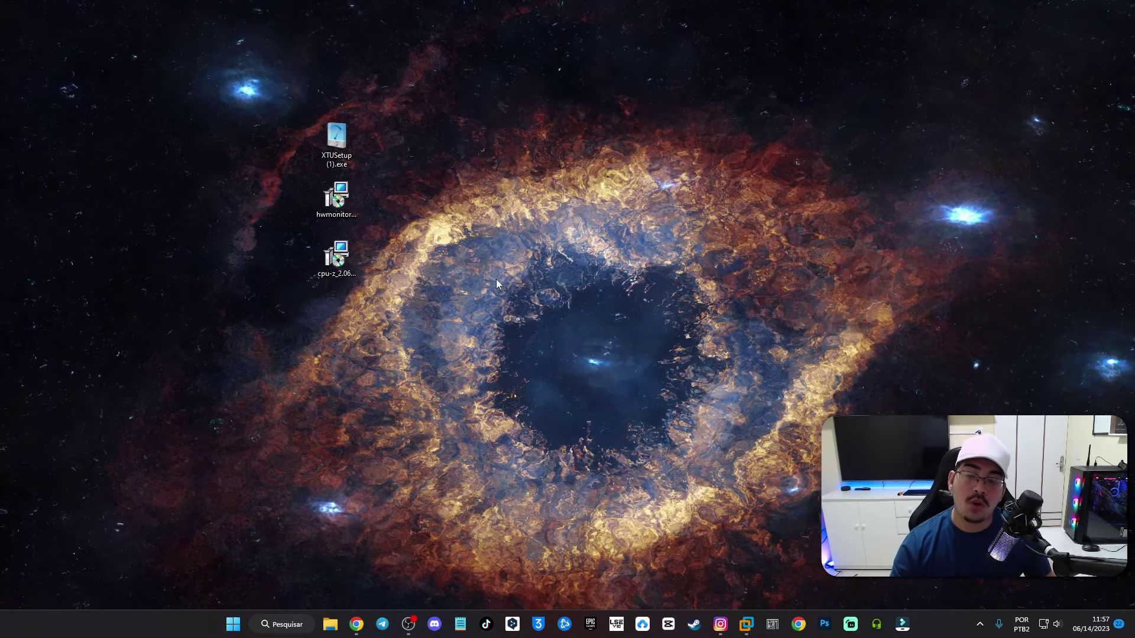
Step: Install Intel Extreme Tuning Utility from XTUSetup (1).exe, accepting the license terms, and close the setup without restarting
left_click_drag(406, 296, 398, 229)
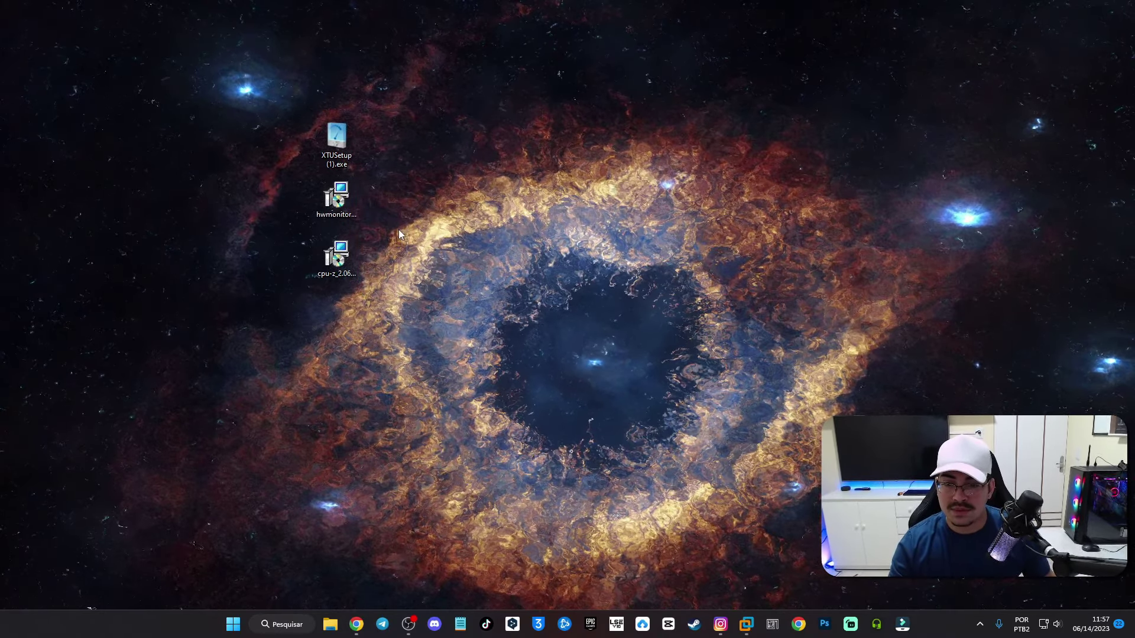
double_click(340, 147)
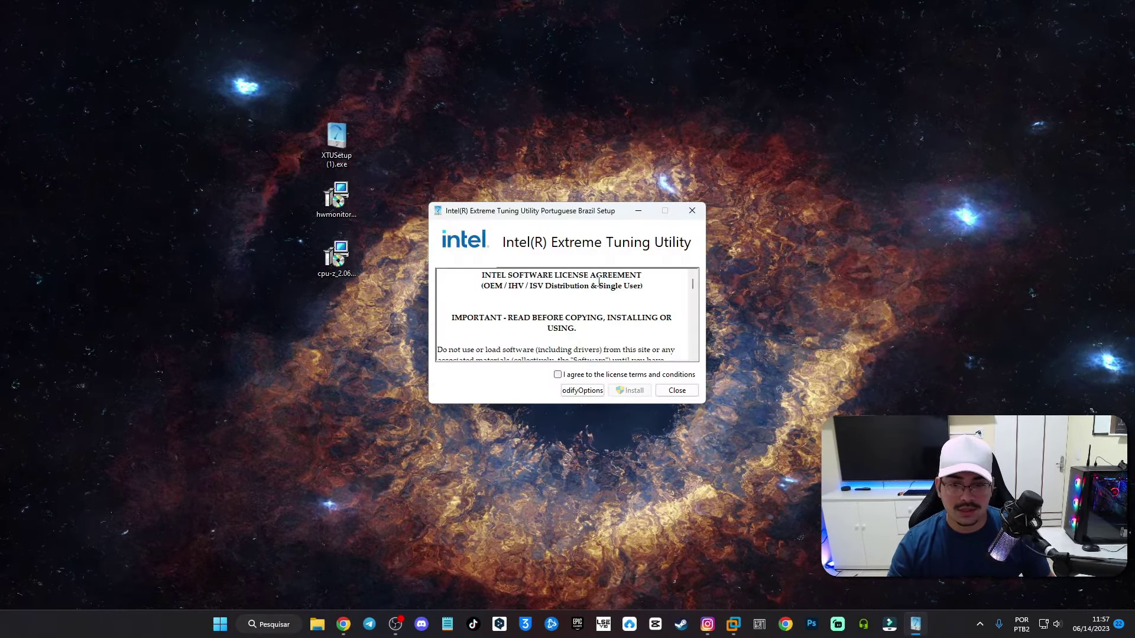
left_click_drag(544, 208, 544, 172)
left_click(558, 339)
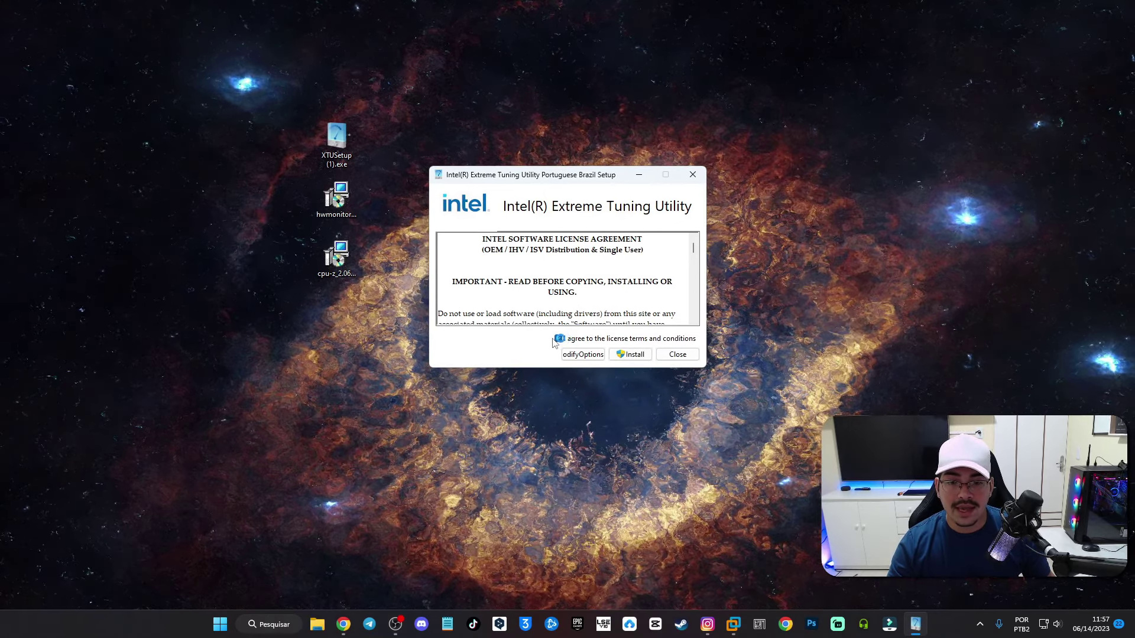
left_click(630, 354)
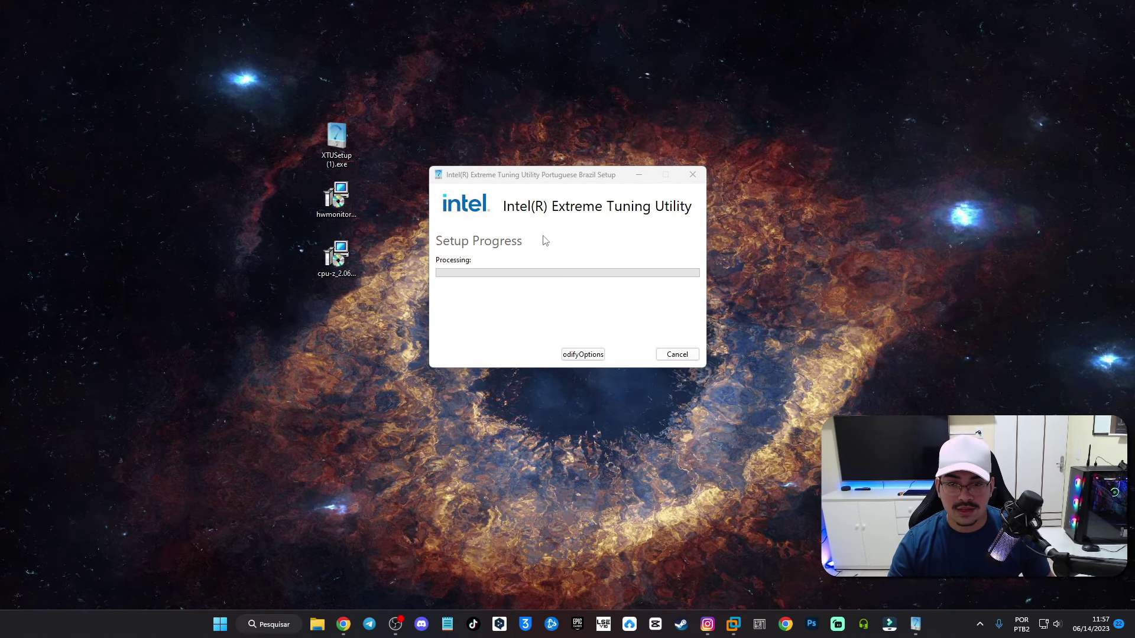
left_click(544, 181)
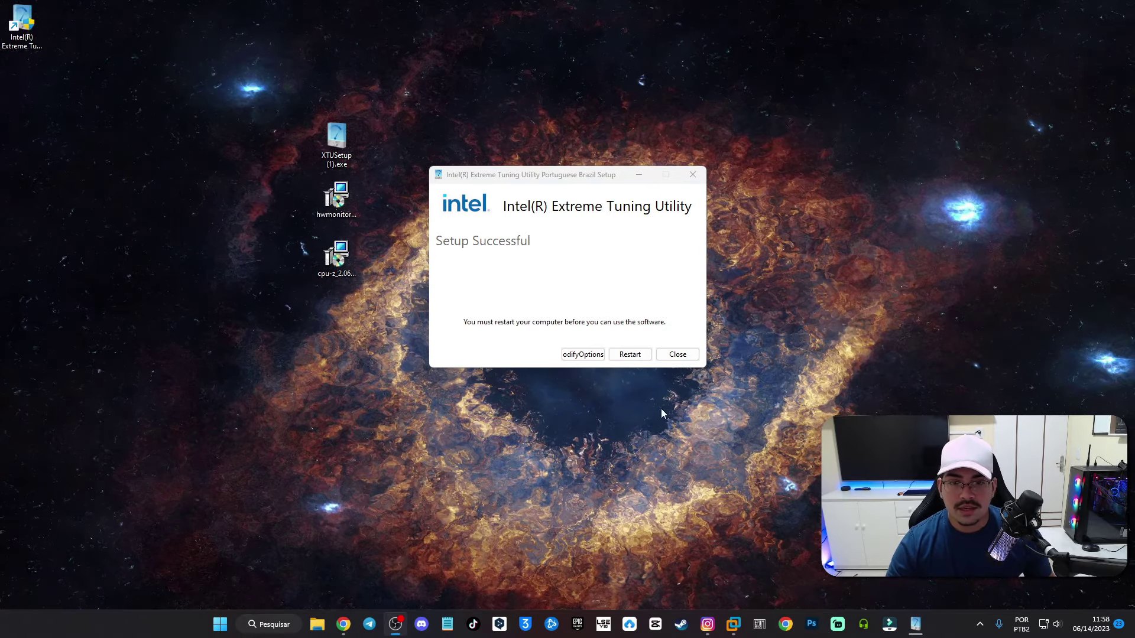
left_click_drag(491, 174, 504, 170)
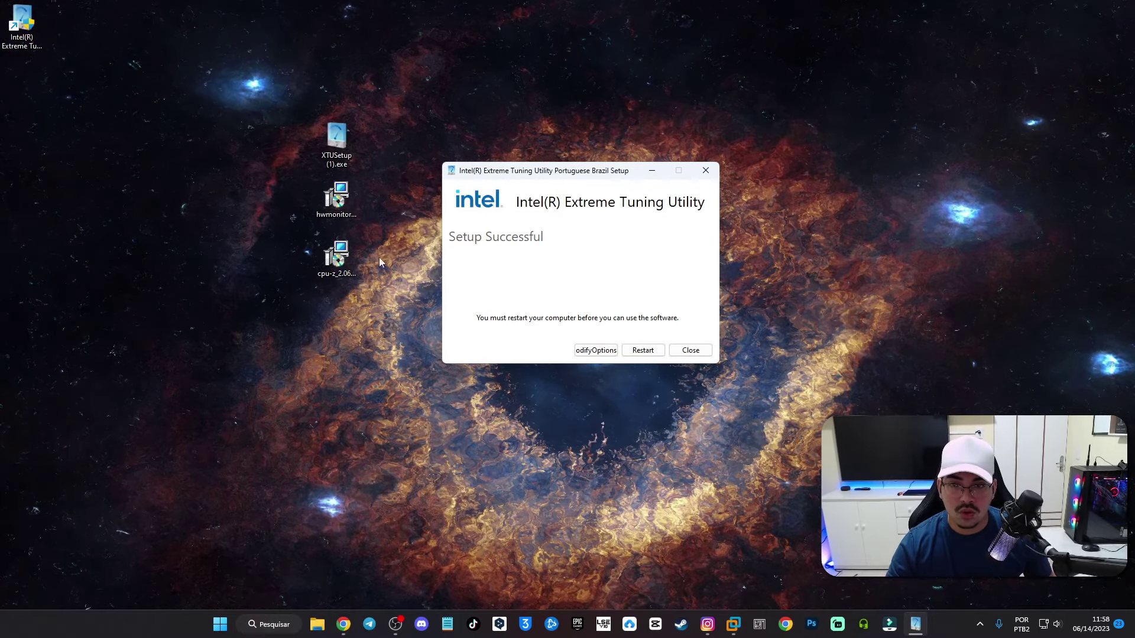
left_click(690, 350)
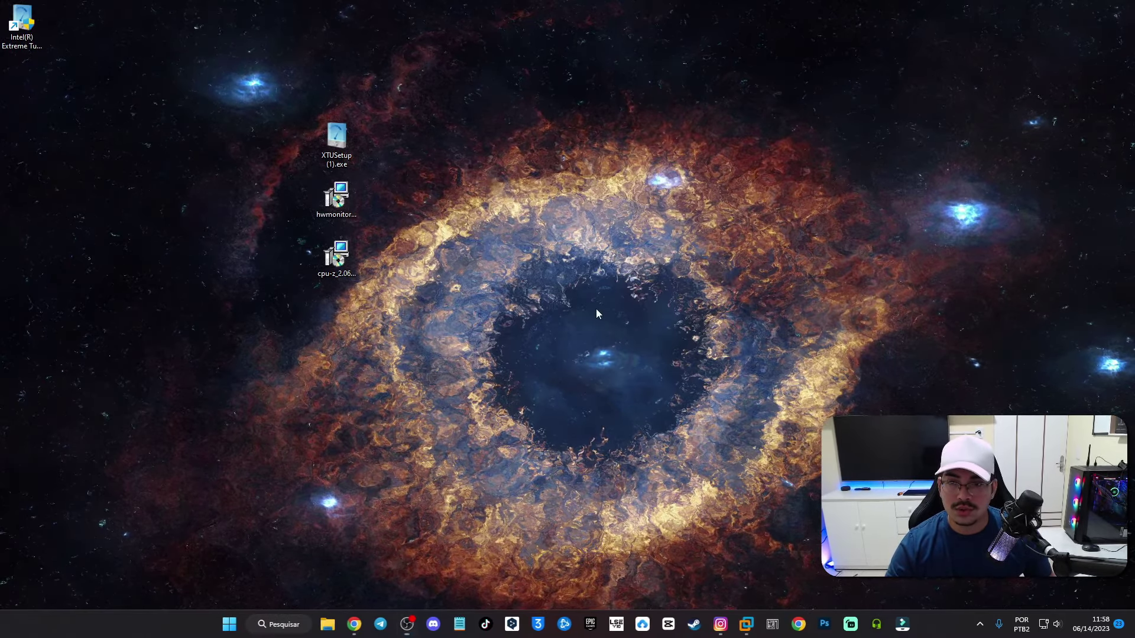
Step: Install CPUID HWMonitor 1.50 in the default folder with a desktop icon, and finish without viewing the readme
left_click_drag(340, 208, 251, 149)
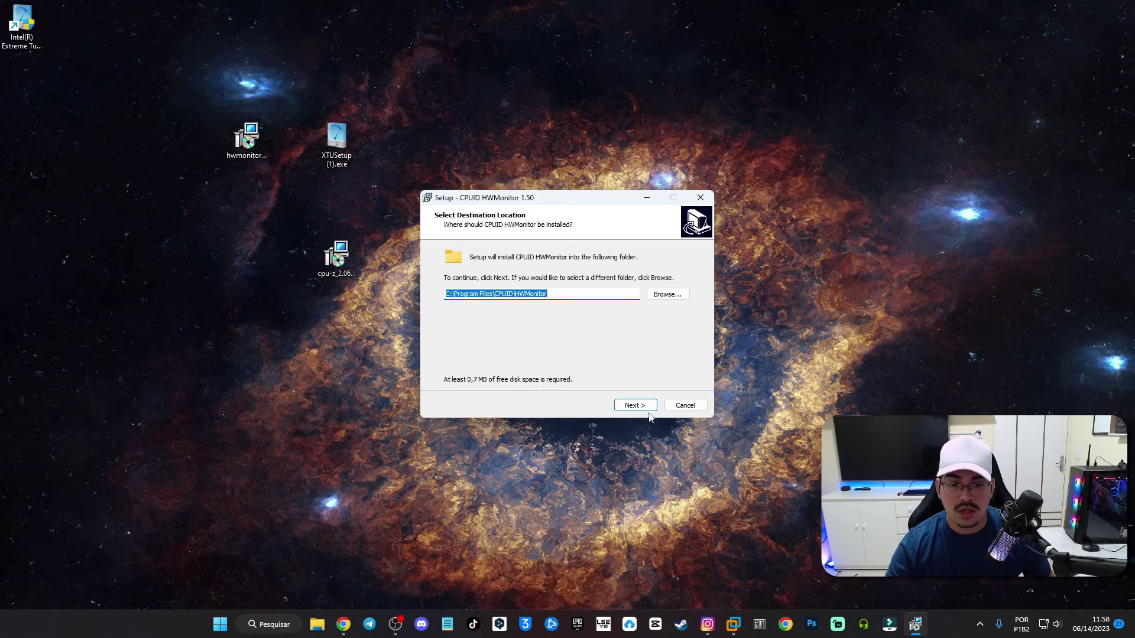
left_click(637, 407)
left_click(639, 407)
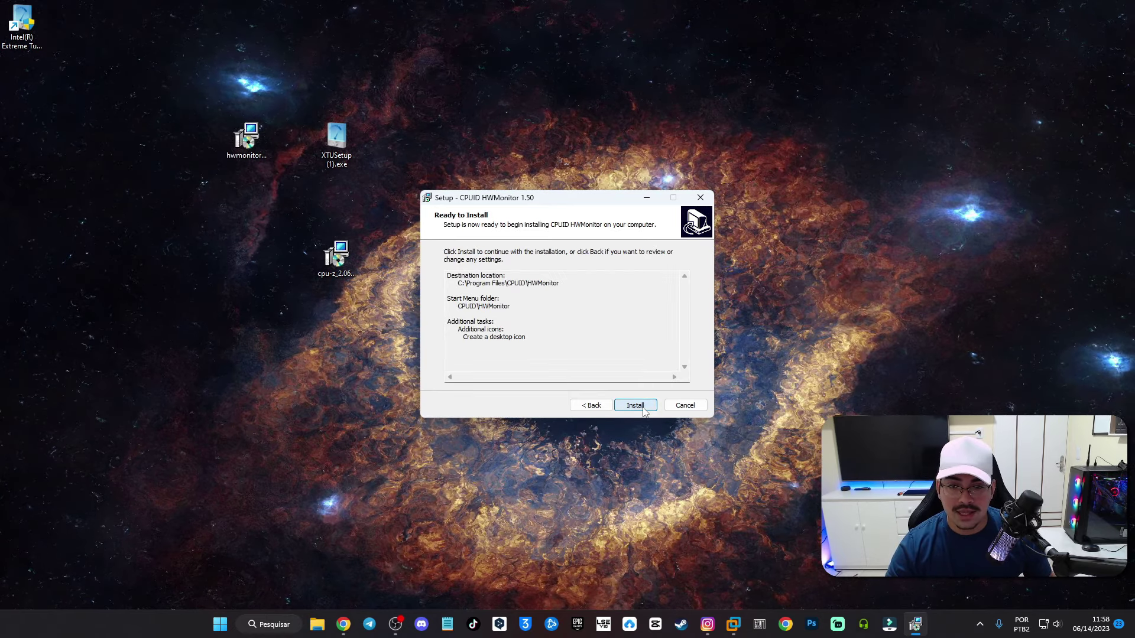
left_click(635, 406)
left_click(535, 301)
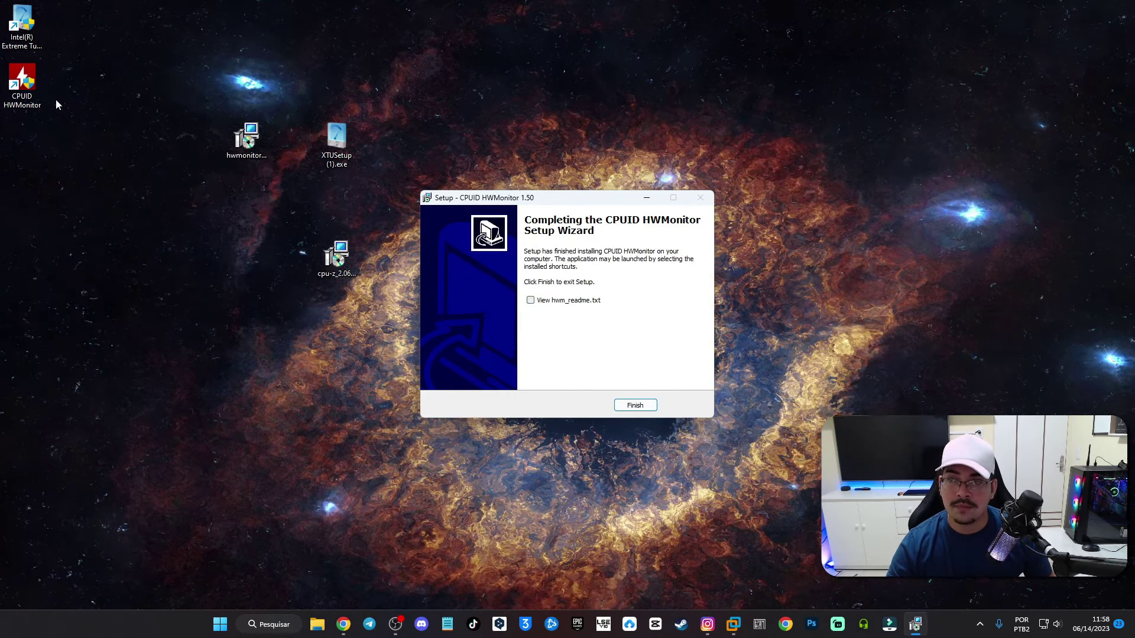
left_click(635, 405)
Step: Install CPUID CPU-Z 2.06 with the default options, and move the three installer files away to the far side of the desktop
left_click_drag(349, 272, 393, 220)
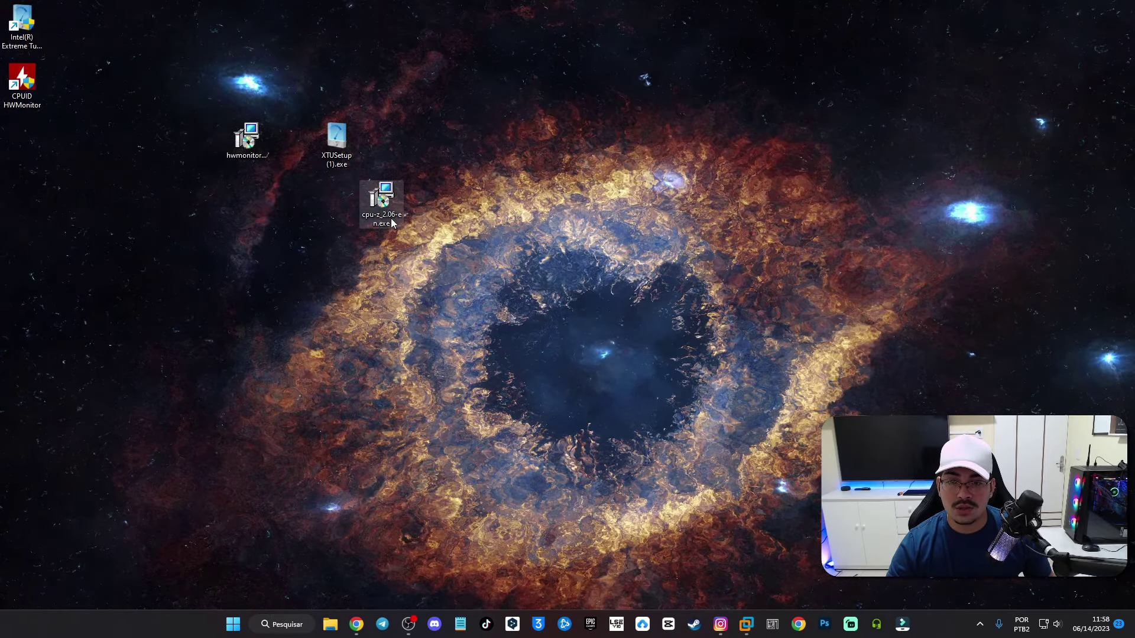
double_click(392, 222)
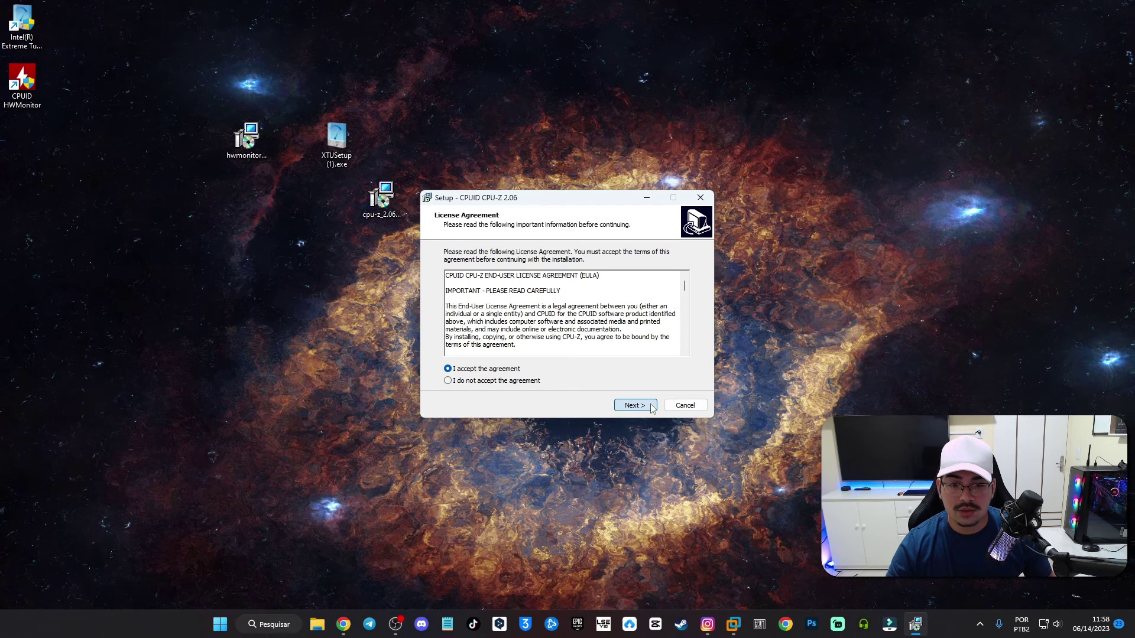
left_click(635, 405)
left_click(635, 406)
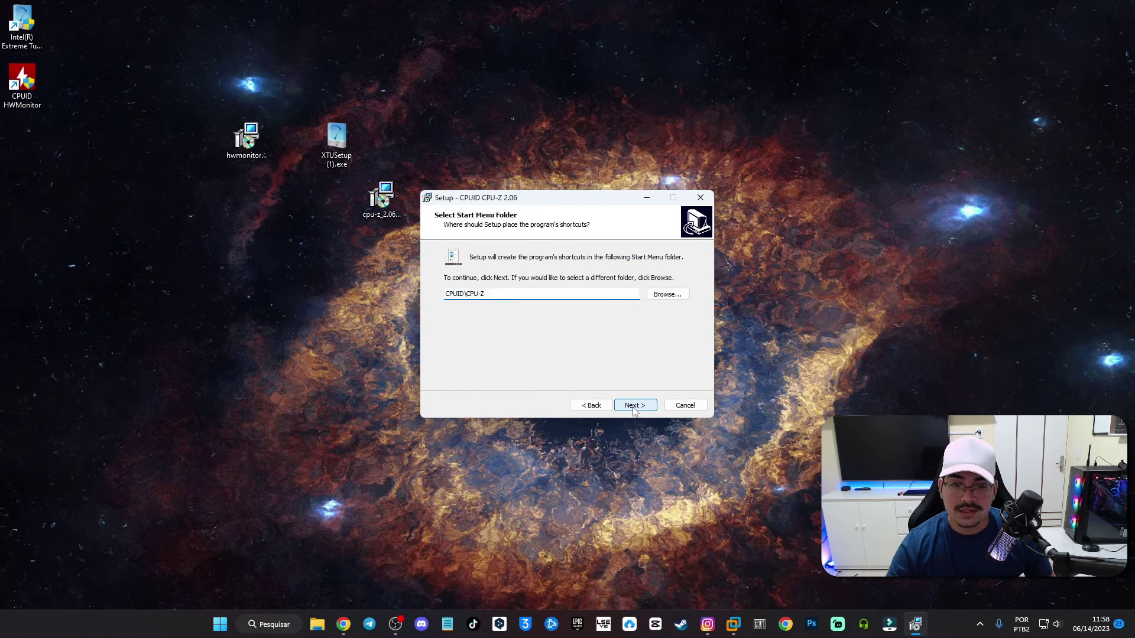
left_click(635, 405)
left_click(633, 408)
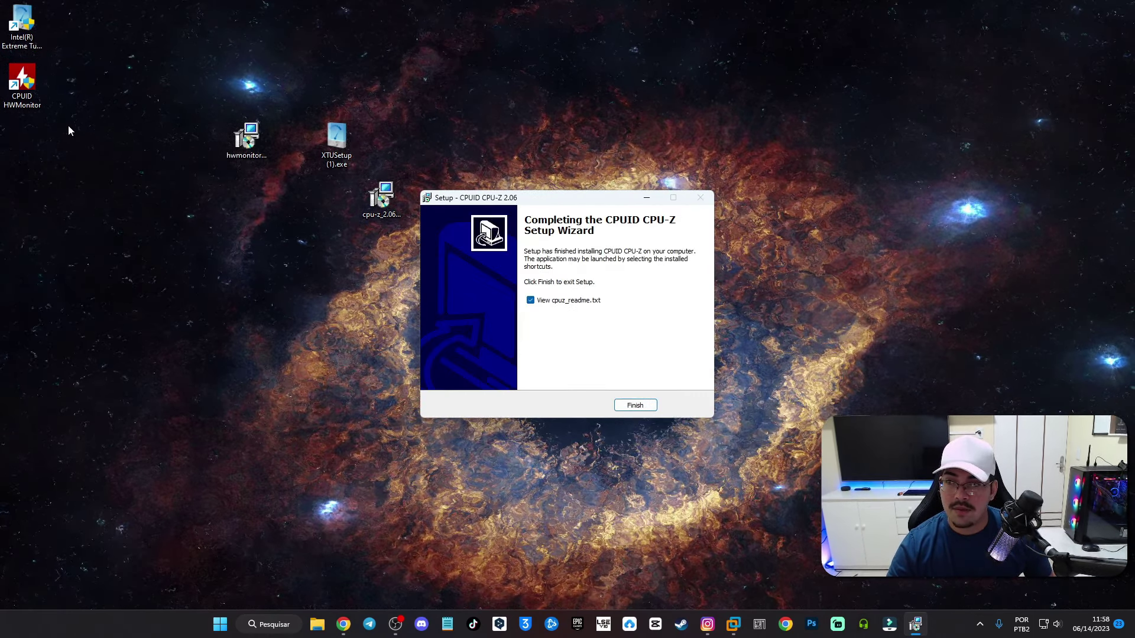
key("Return")
left_click_drag(615, 358, 911, 77)
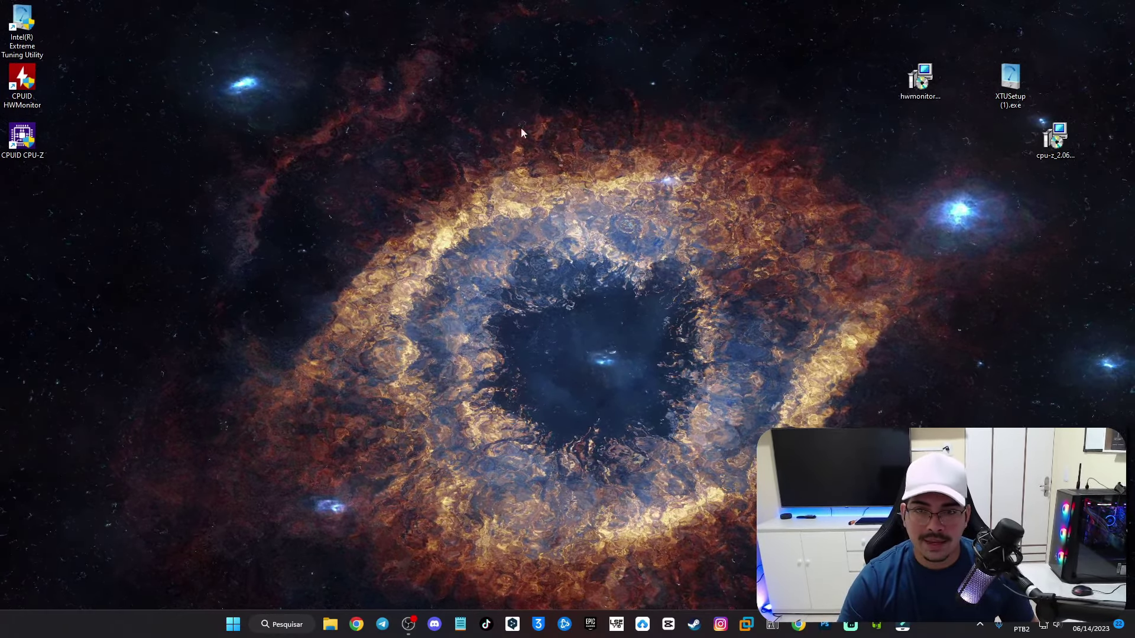
Step: Run CPU-Z as administrator and place its window below the desktop shortcuts
left_click(22, 139)
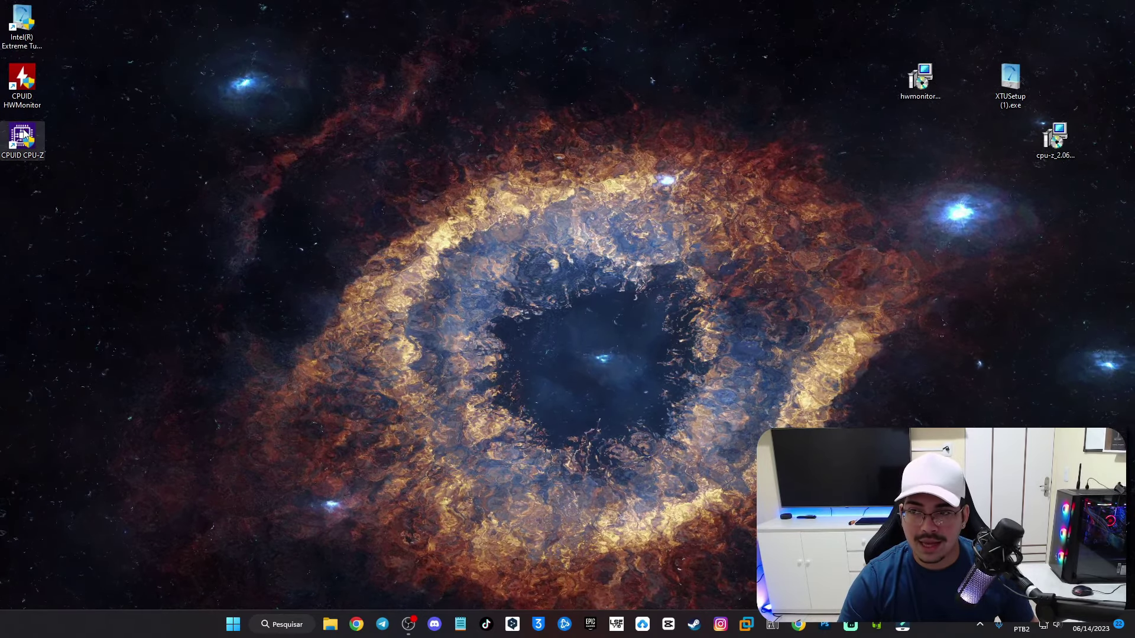
right_click(24, 139)
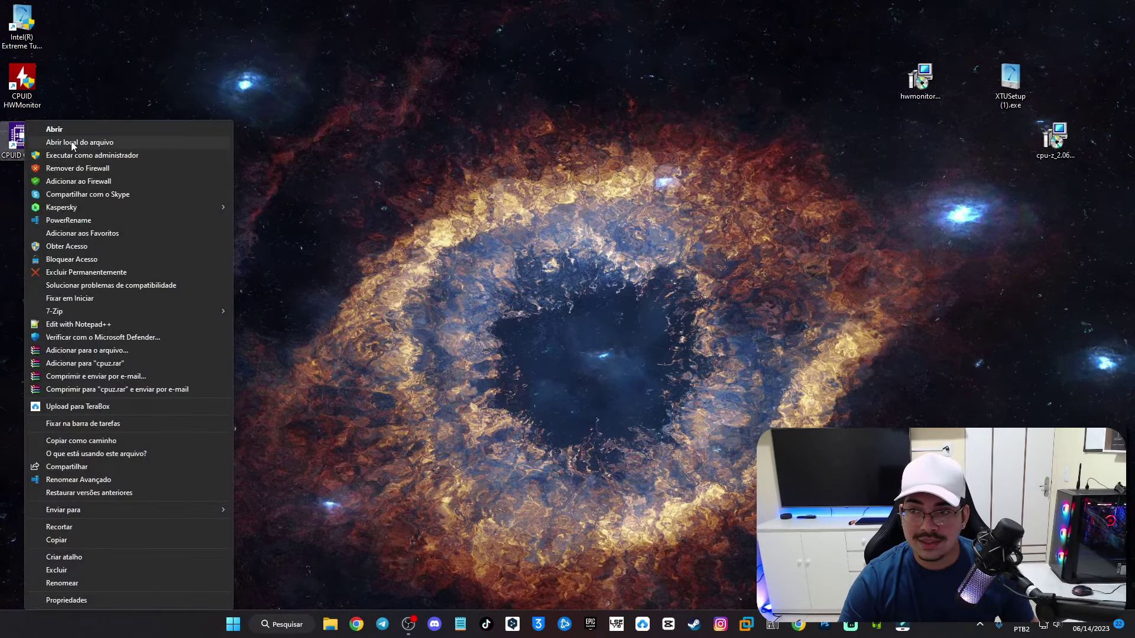
left_click(78, 155)
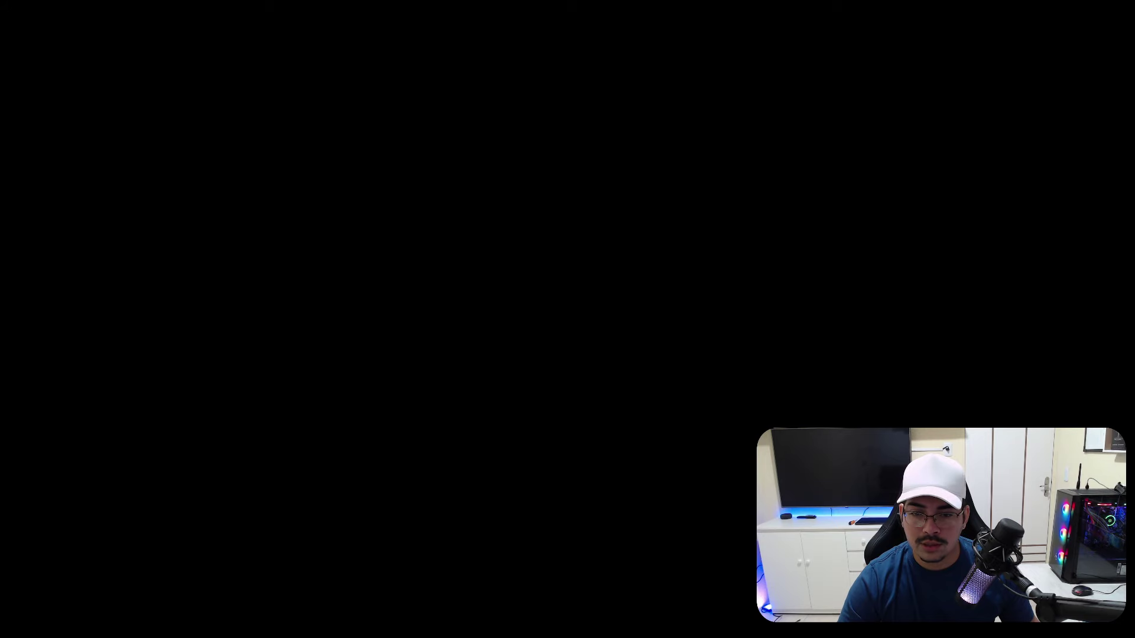
left_click(608, 350)
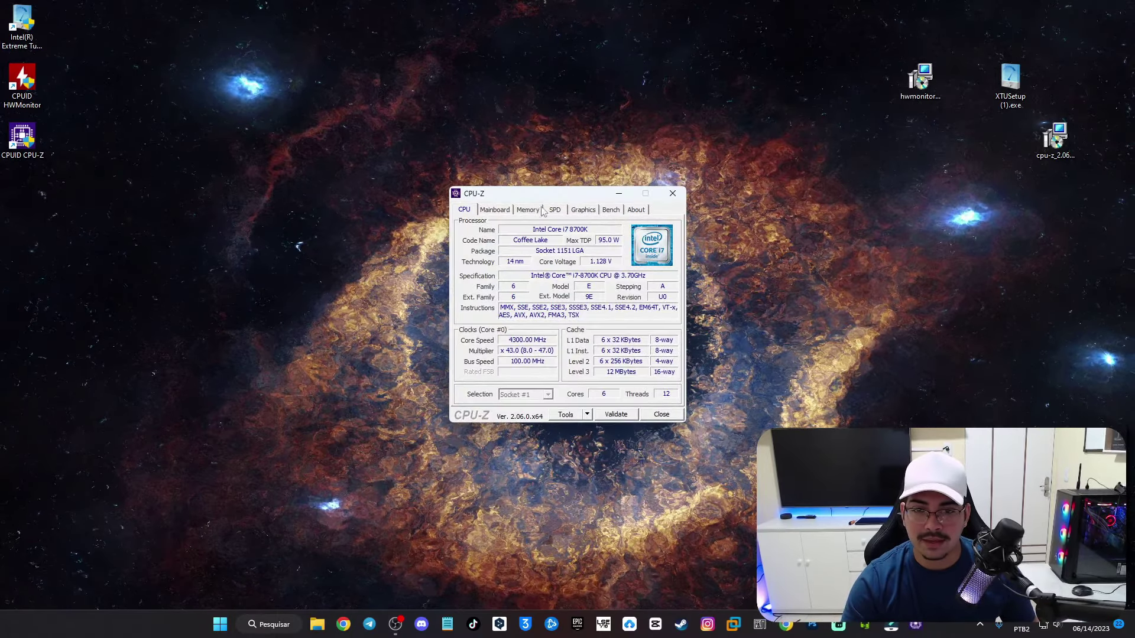
left_click_drag(532, 199, 90, 191)
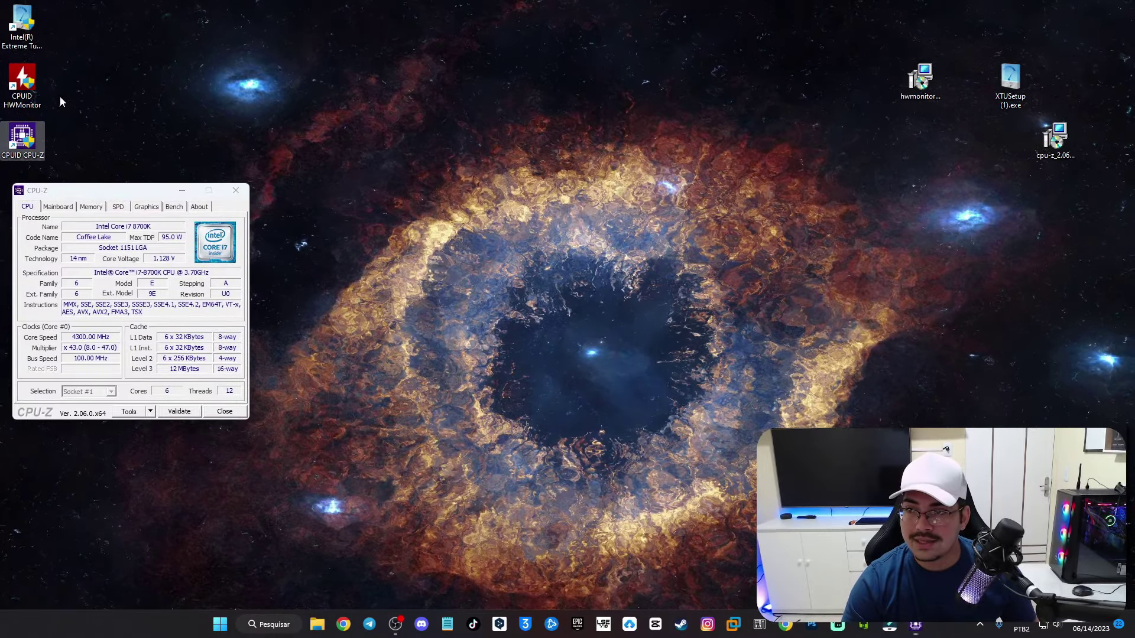
Step: Run HWMonitor as administrator and place its window beside CPU-Z
right_click(30, 89)
left_click(82, 122)
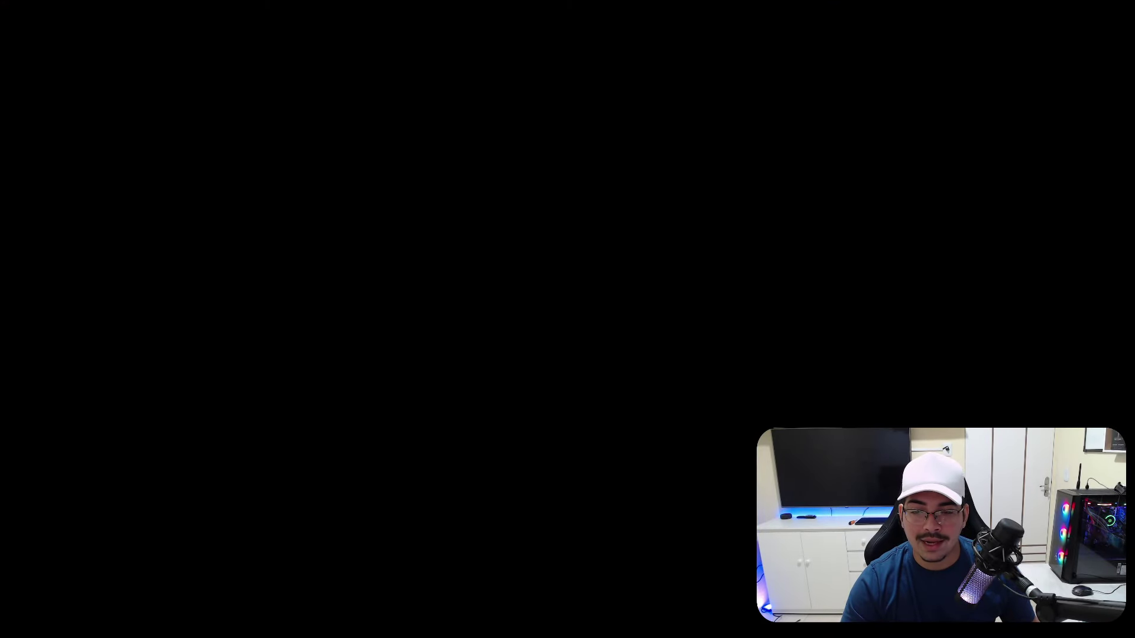
key("alt+y")
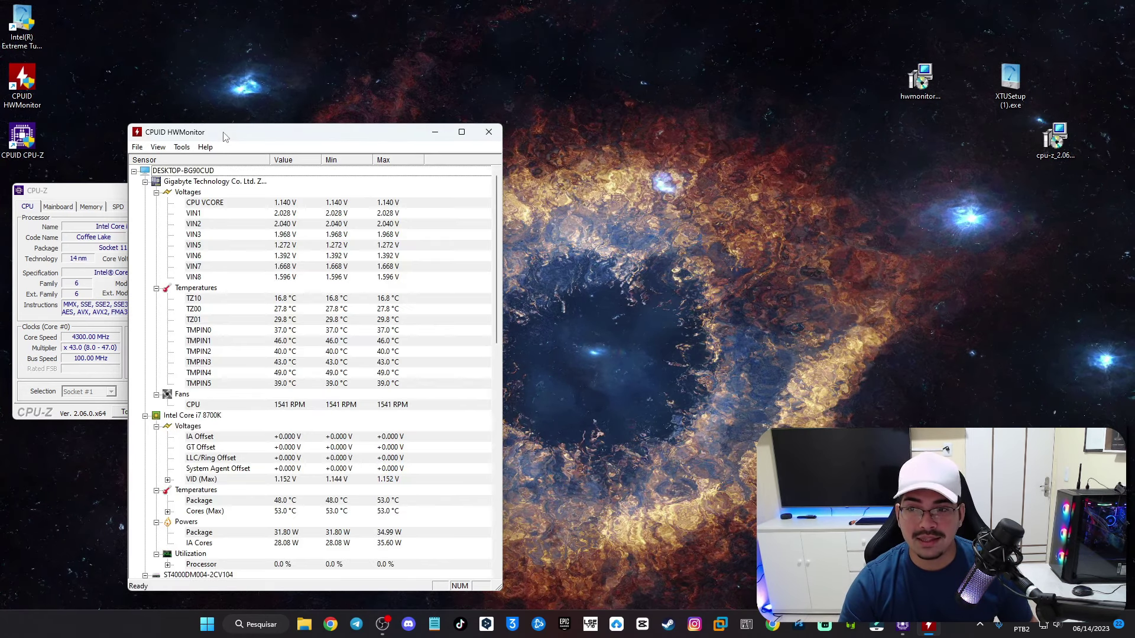
left_click_drag(223, 131, 355, 110)
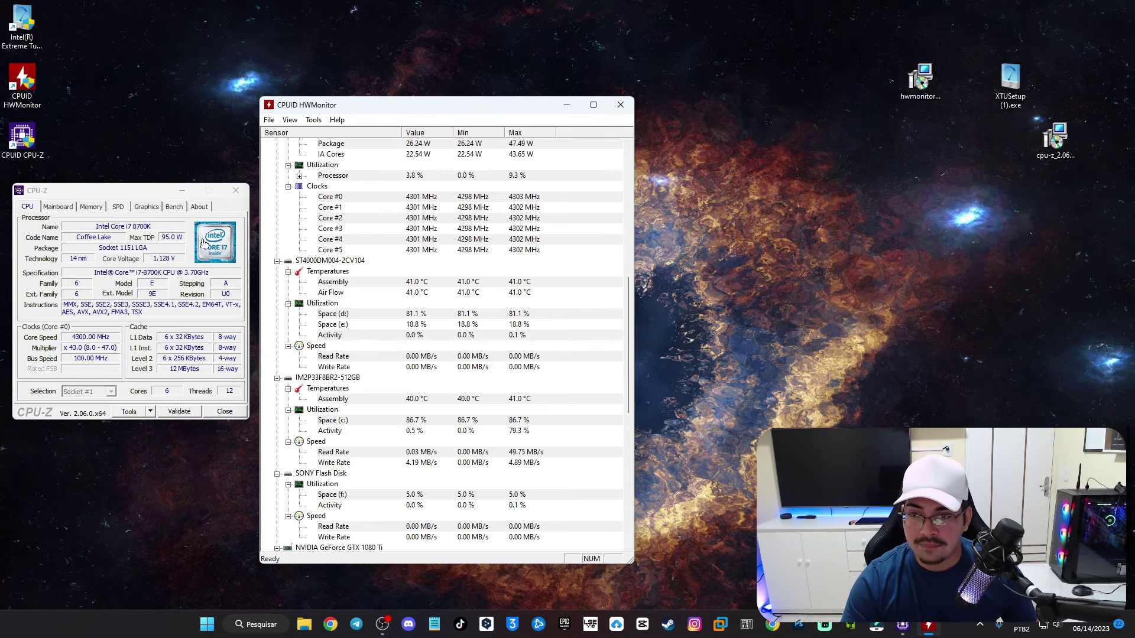
Step: Benchmark the processor in CPU-Z with benchmark version 17.01.64, and show the mainboard details
left_click(174, 207)
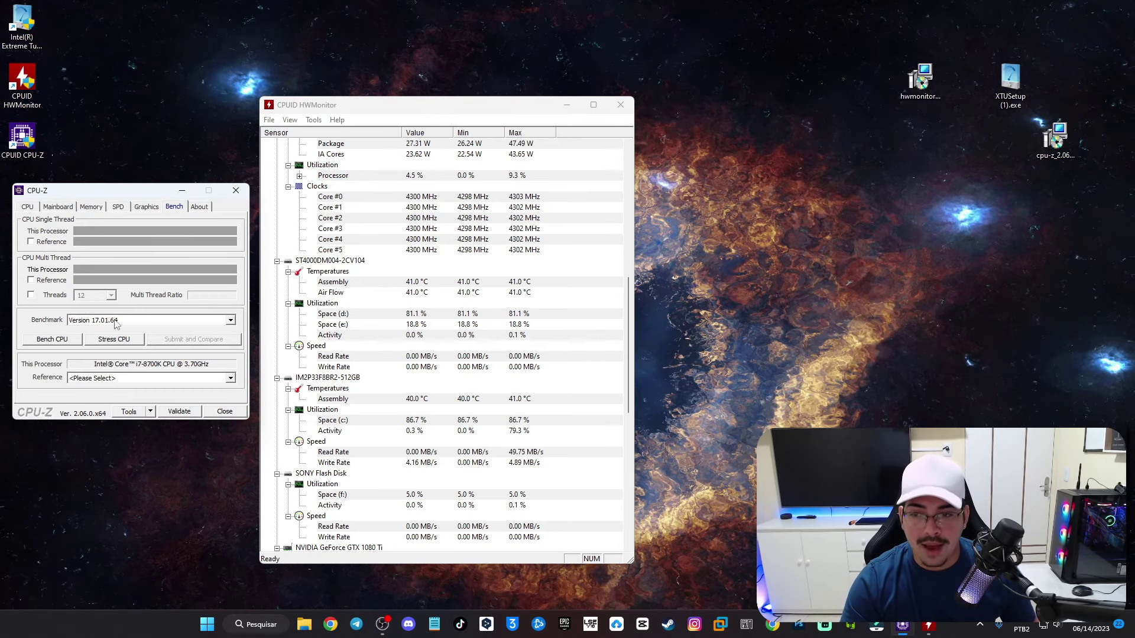
left_click(52, 340)
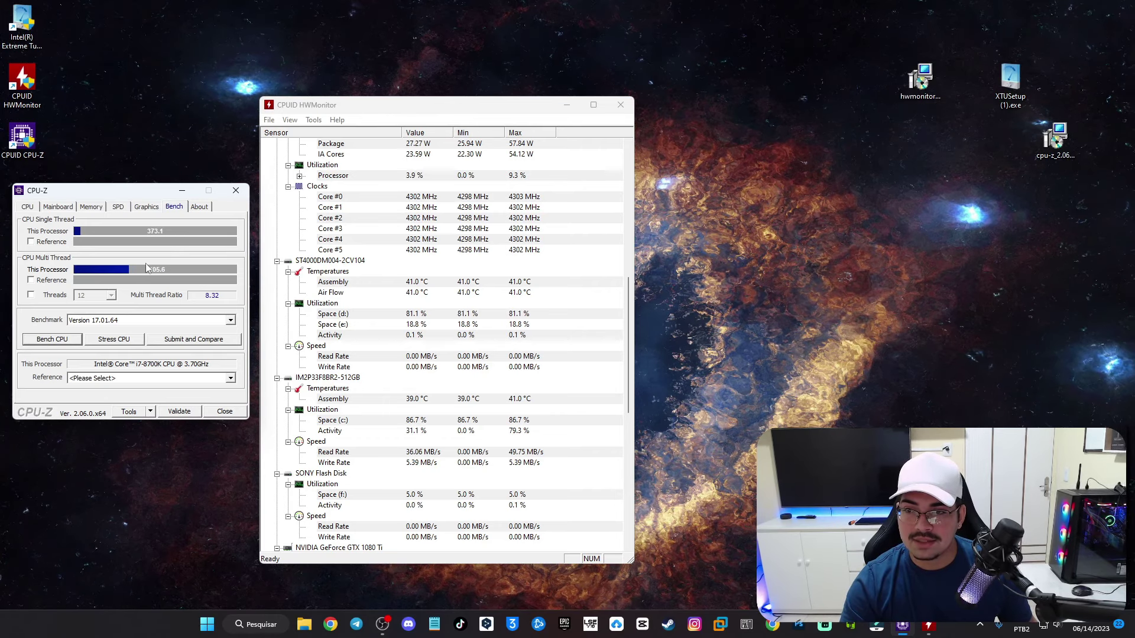
left_click(58, 206)
Step: Review the voltages, temperatures, CPU fan speed, power and core clocks in HWMonitor
left_click(381, 114)
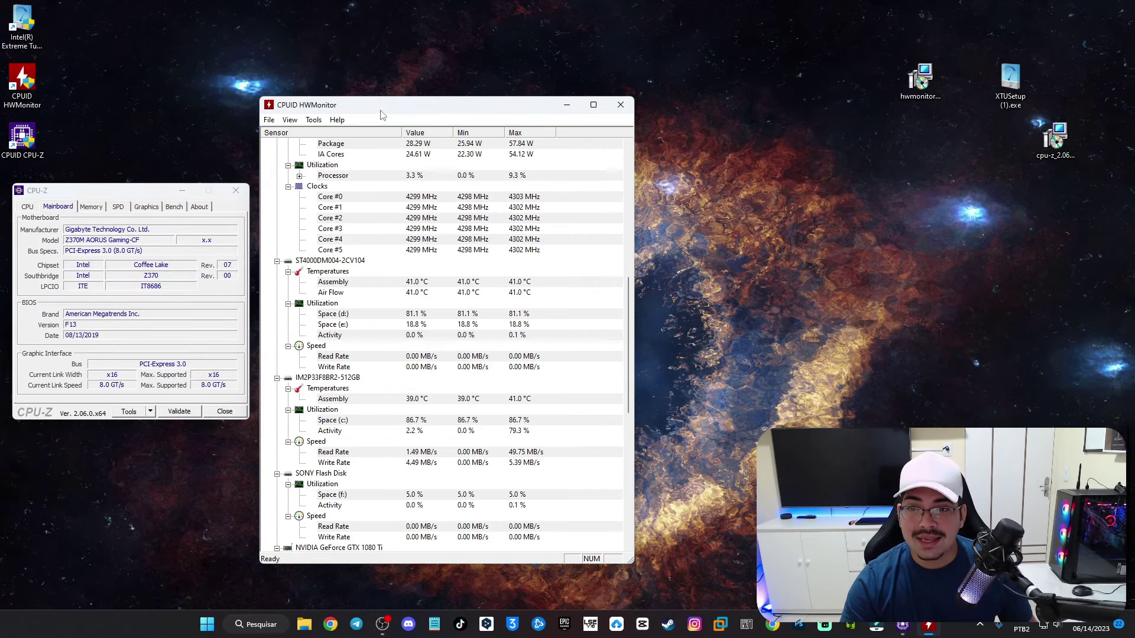
scroll(412, 197, "up", 12)
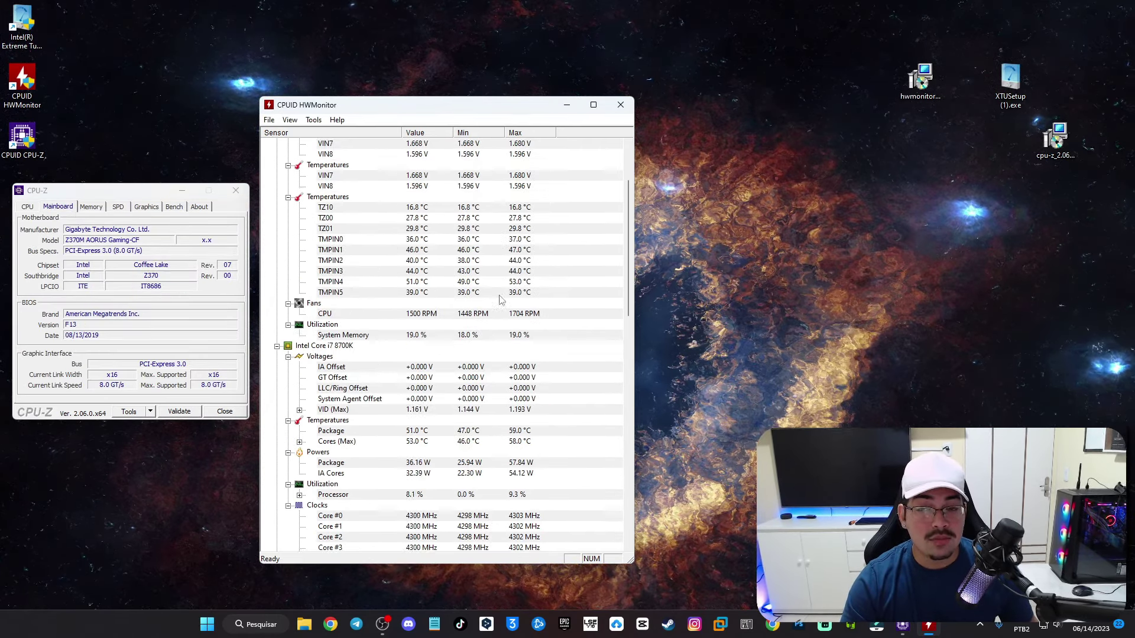
scroll(504, 332, "down", 1)
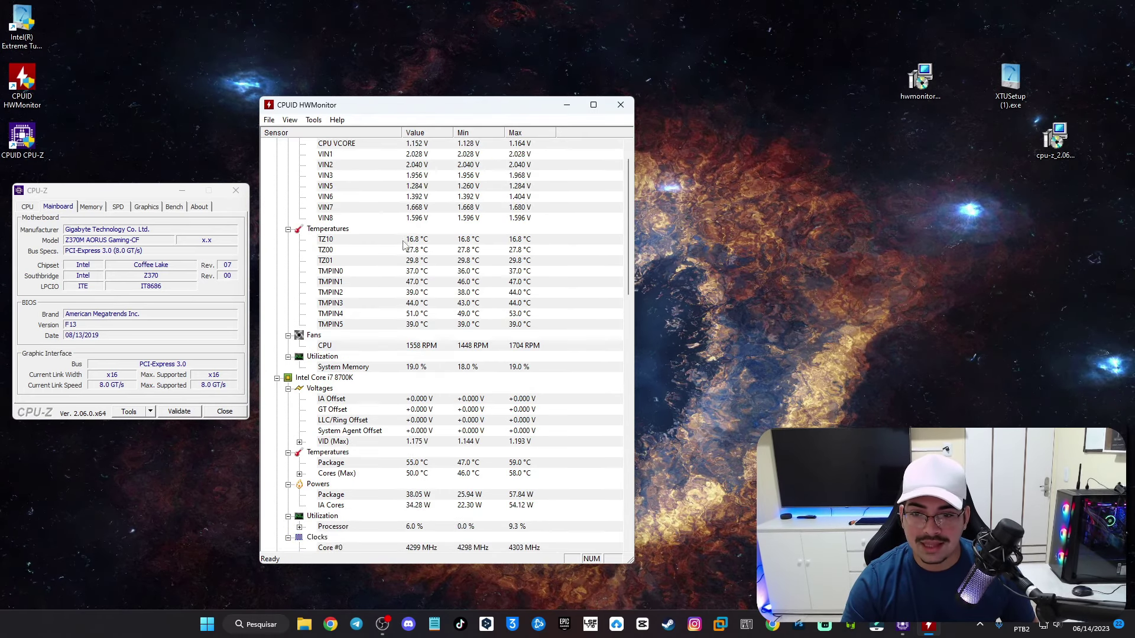
scroll(412, 286, "down", 1)
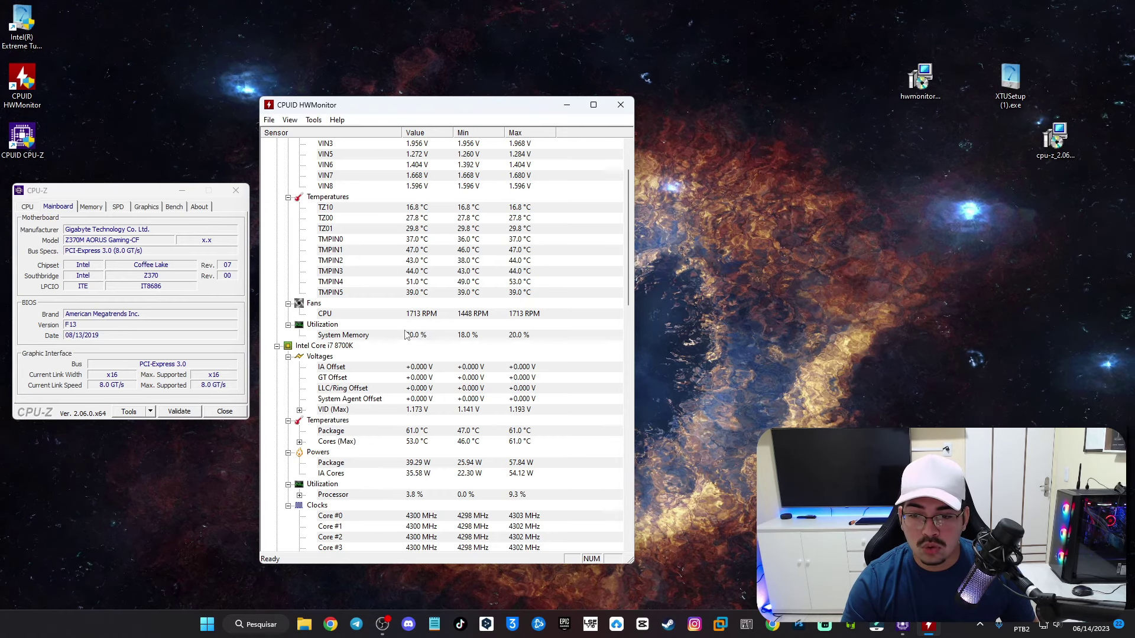
left_click(422, 317)
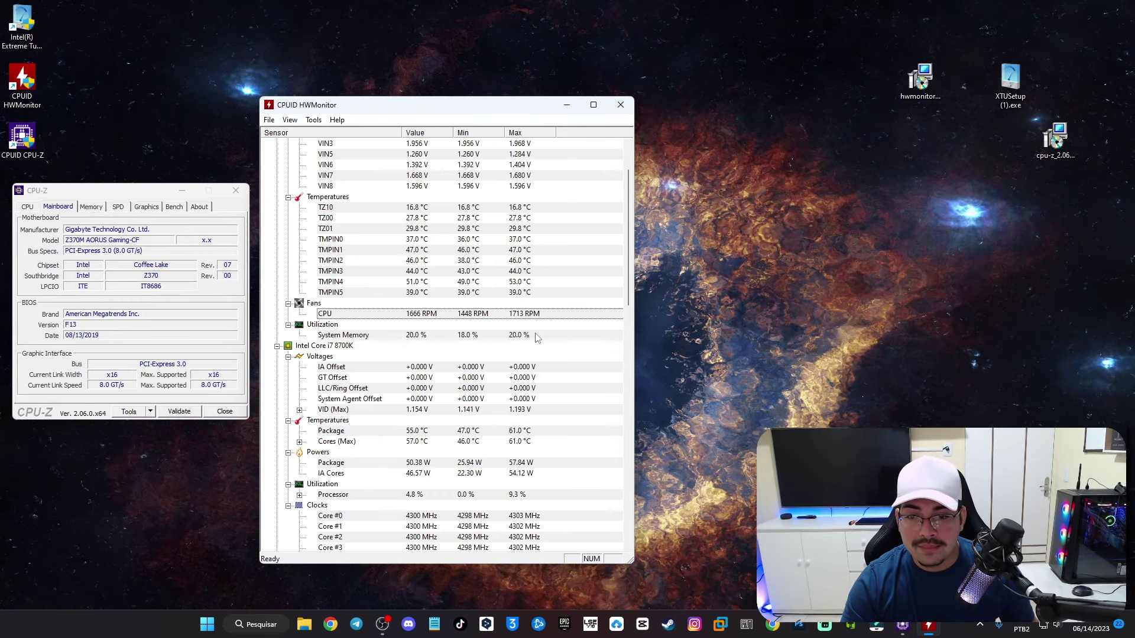
scroll(485, 378, "down", 4)
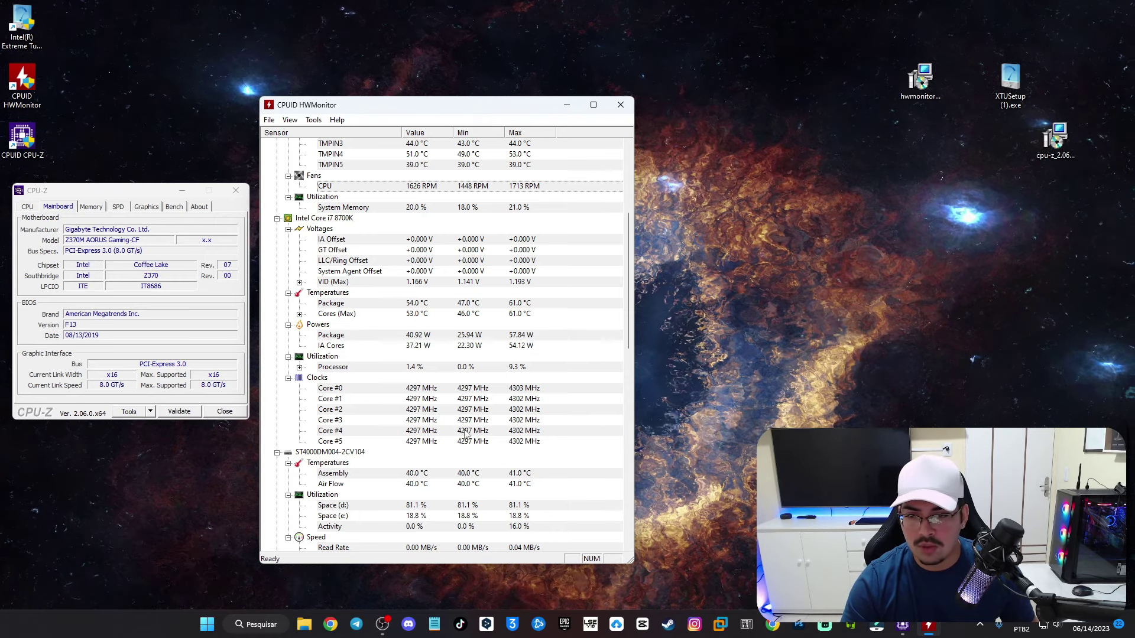
scroll(458, 313, "up", 3)
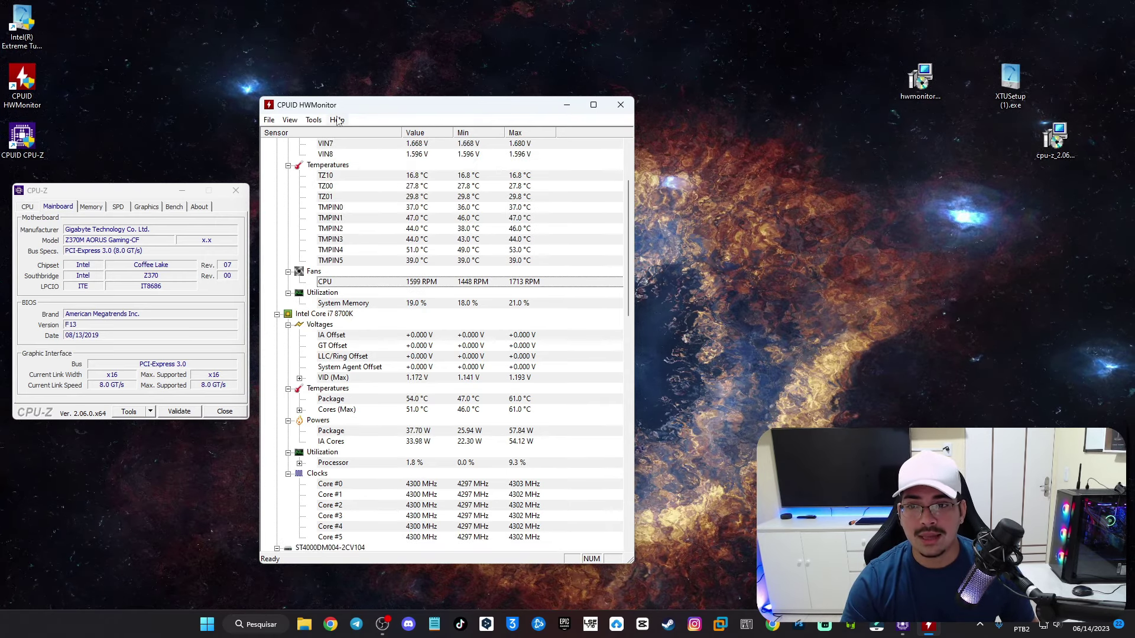
Step: Recheck the CPU benchmark scores and the mainboard details in CPU-Z
left_click(175, 207)
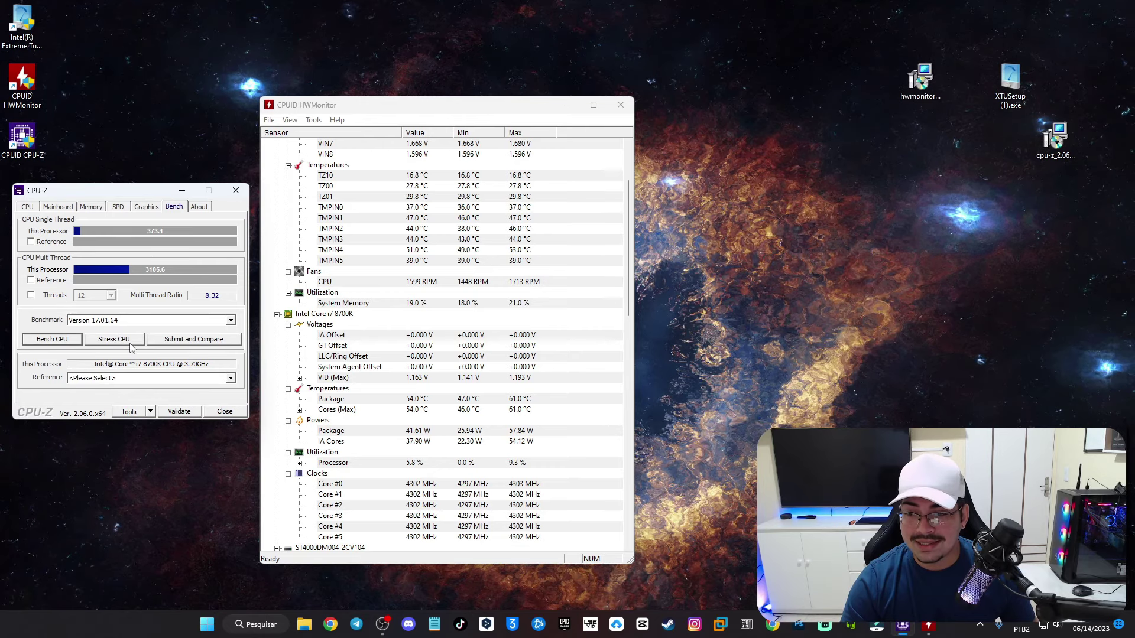
left_click(59, 207)
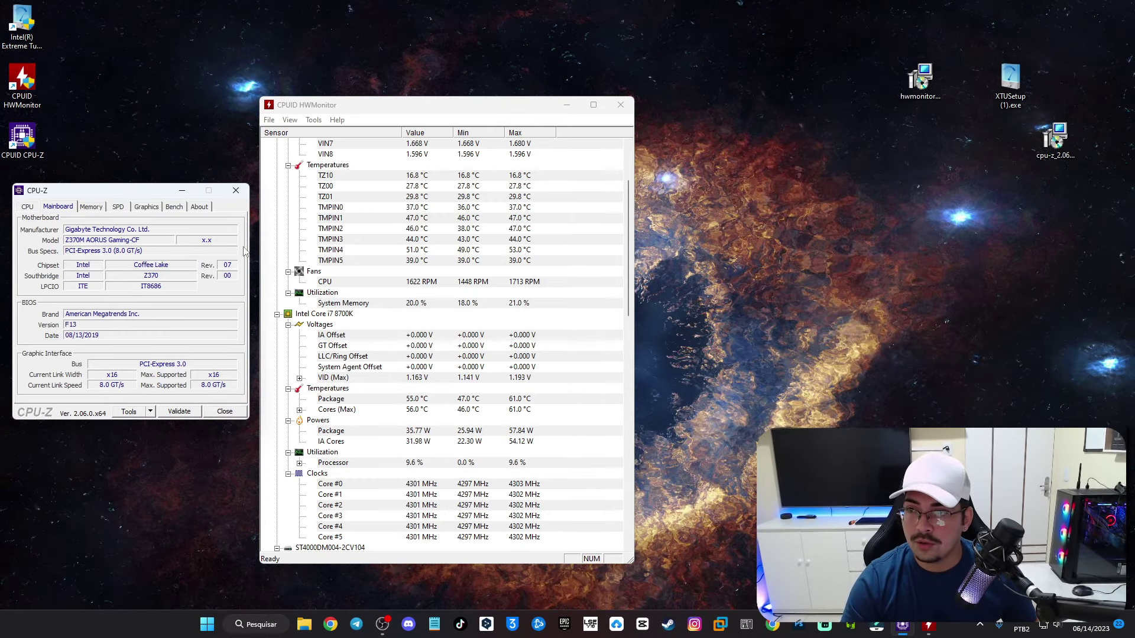
left_click(21, 82)
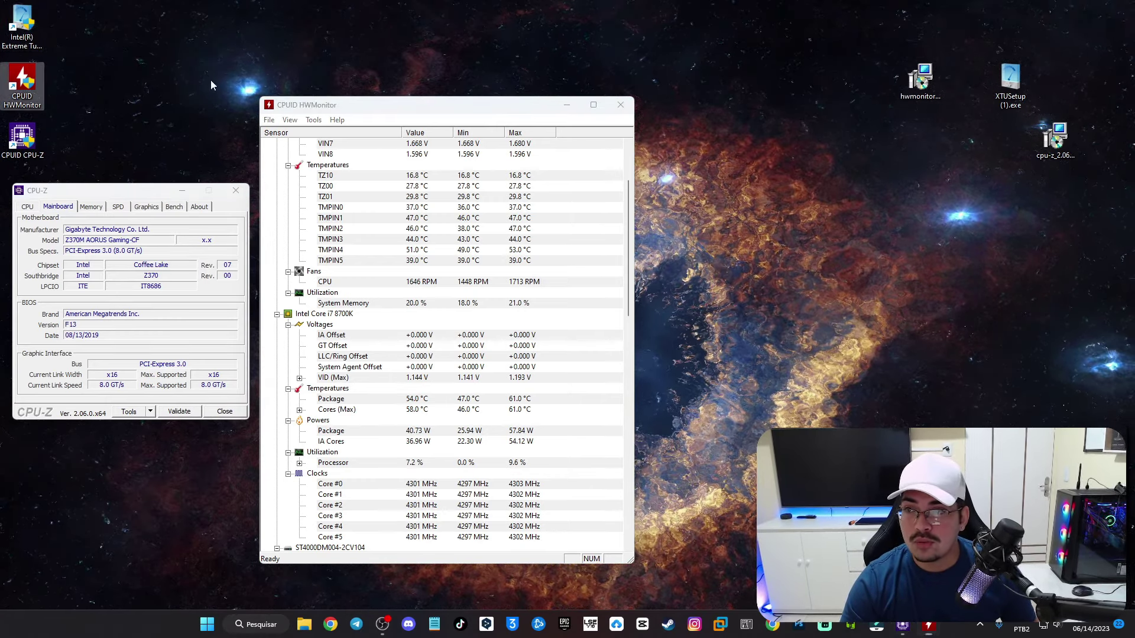
Step: Open Intel Extreme Tuning Utility and place its window beside HWMonitor
left_click(18, 47)
double_click(22, 35)
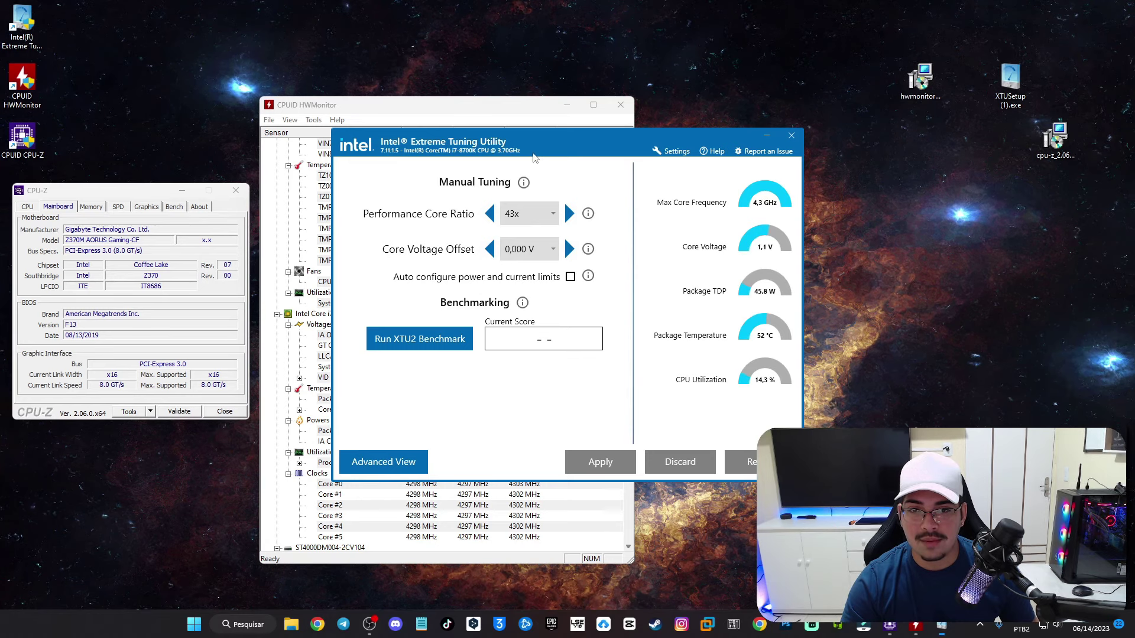
left_click_drag(456, 100, 818, 127)
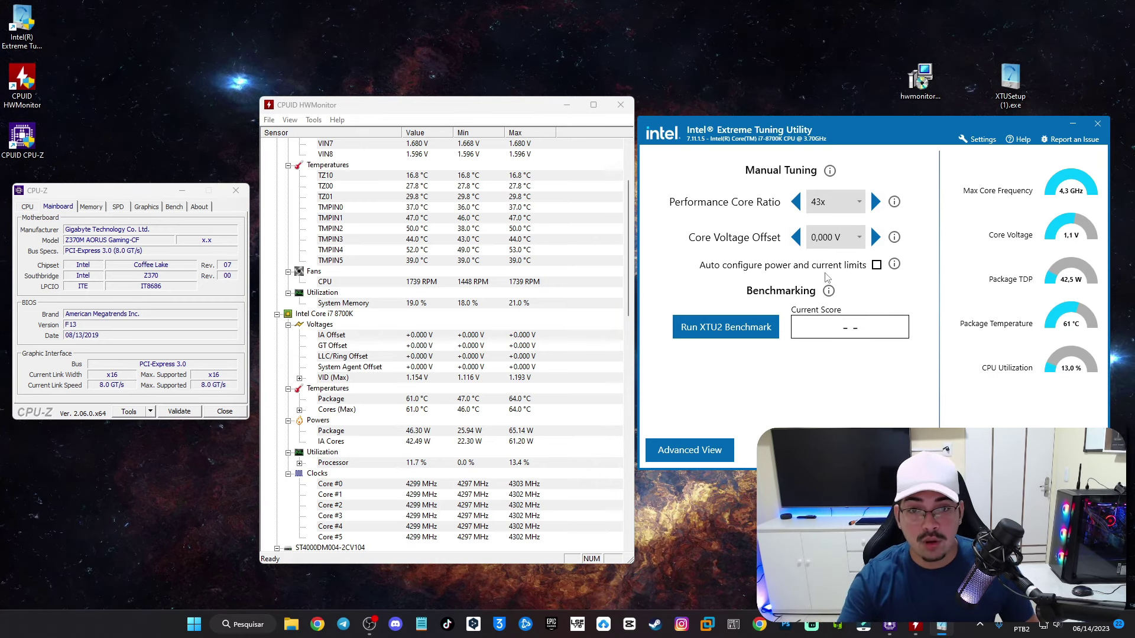
Step: Show the processor details in CPU-Z, and apply a Performance Core Ratio of 44x, accepting the overclocking disclaimer
mouse_move(894, 264)
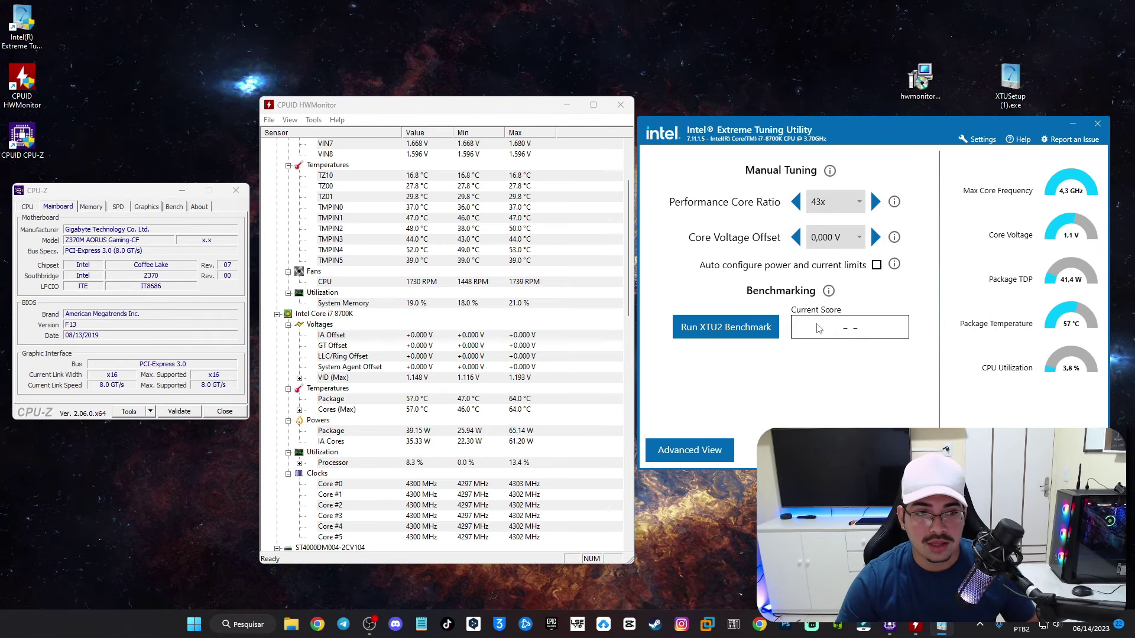
mouse_move(840, 178)
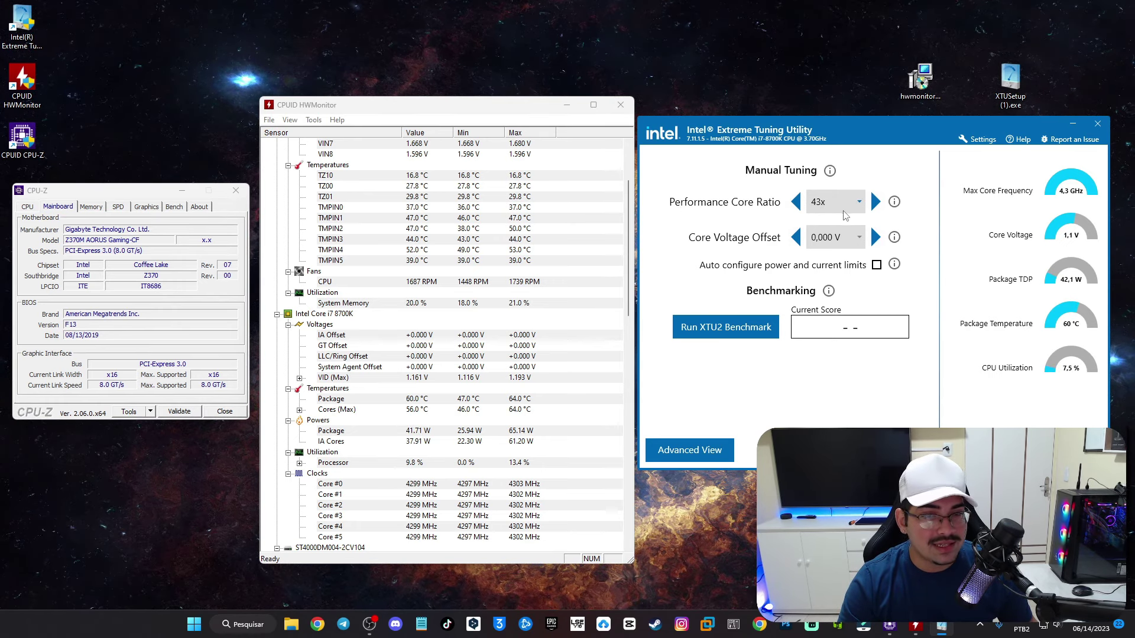
left_click(30, 209)
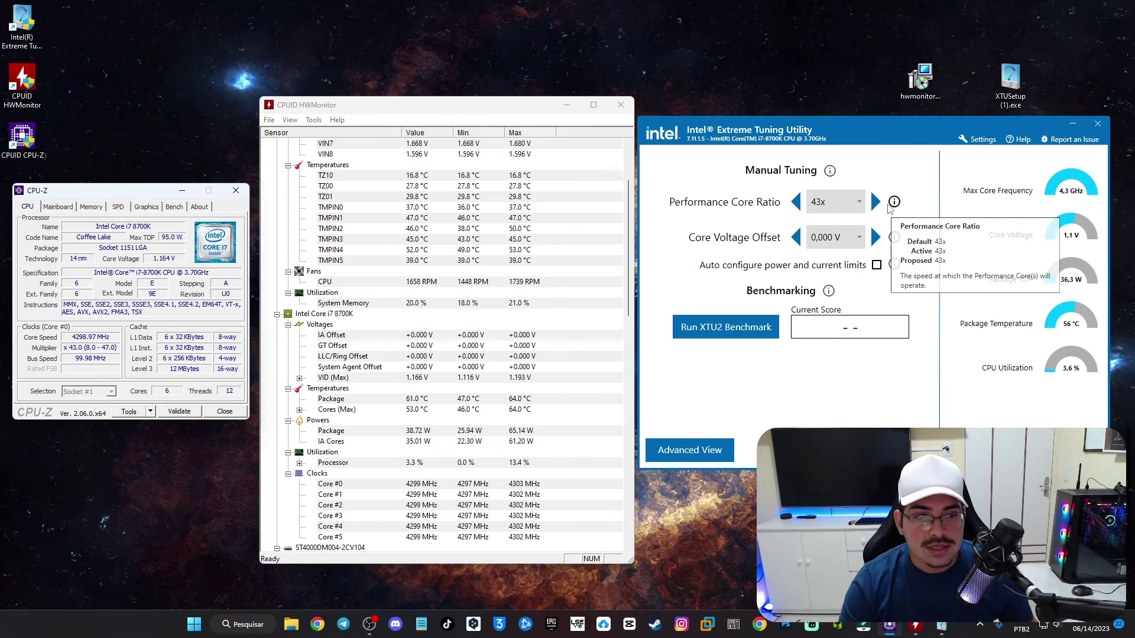
left_click(875, 203)
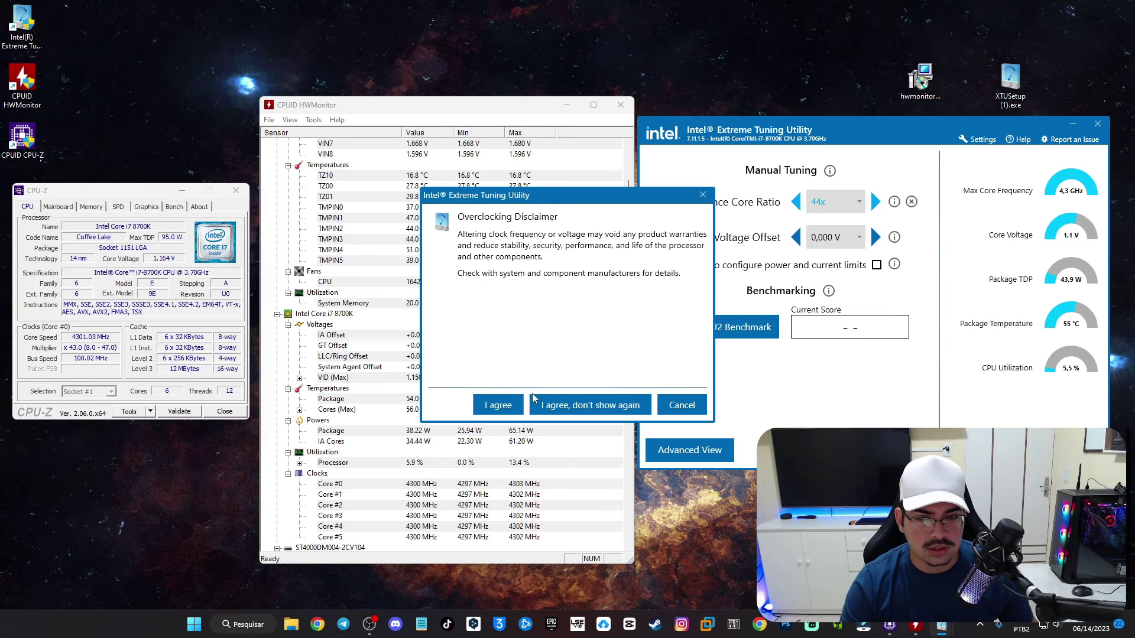
left_click(500, 409)
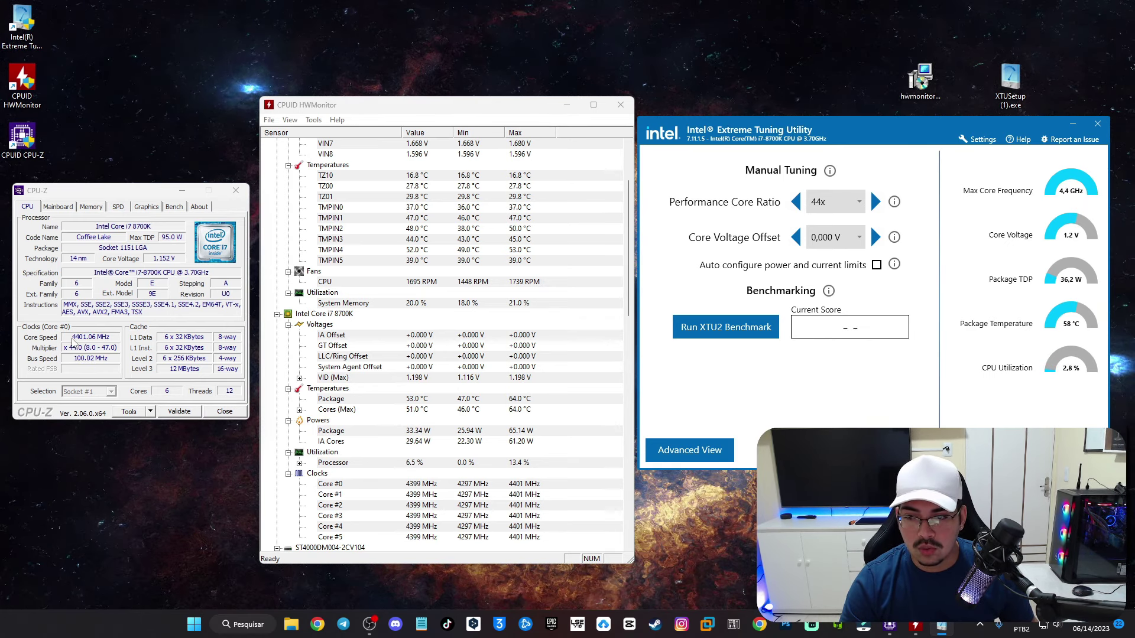
Step: Check the processor's sensors and core clocks in HWMonitor, and start a CPU stress test in CPU-Z
scroll(494, 267, "up", 3)
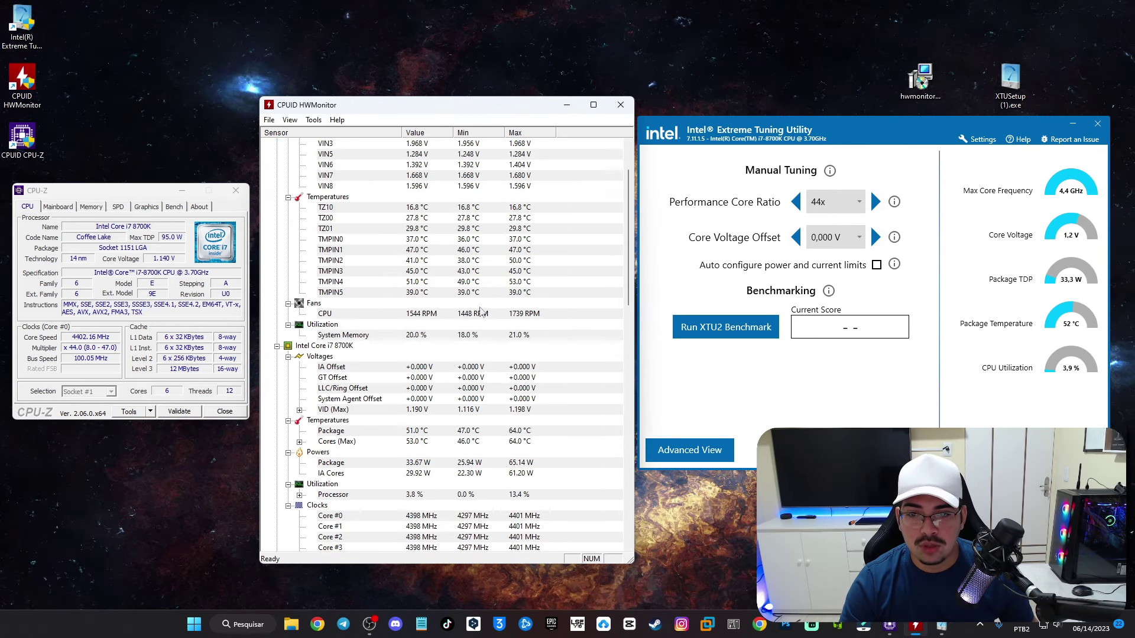
scroll(485, 266, "down", 5)
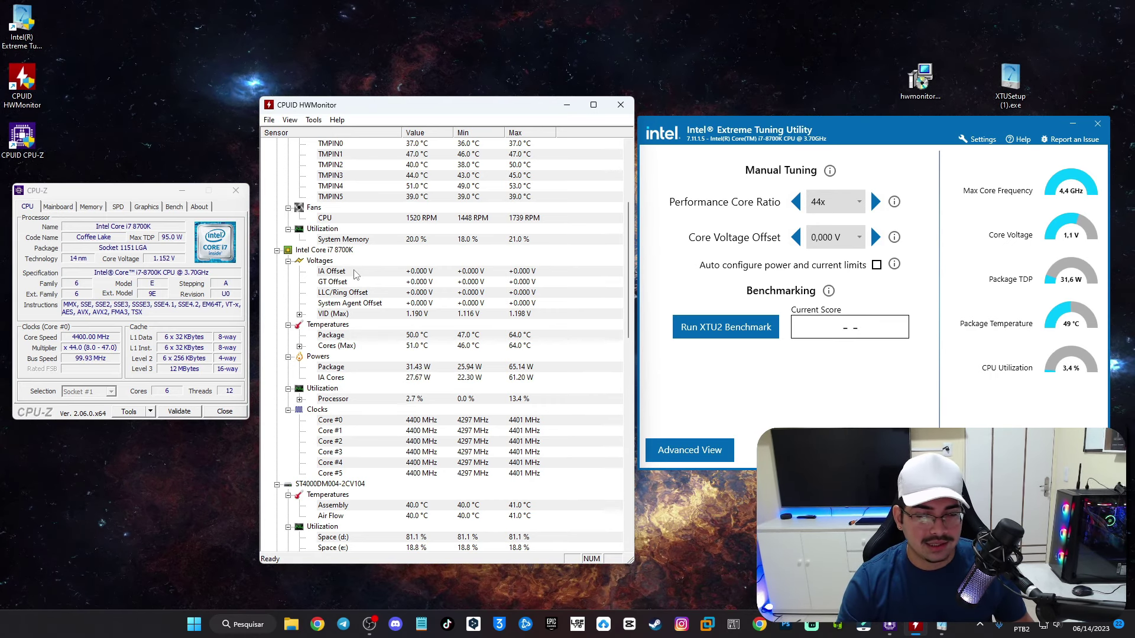
left_click(175, 207)
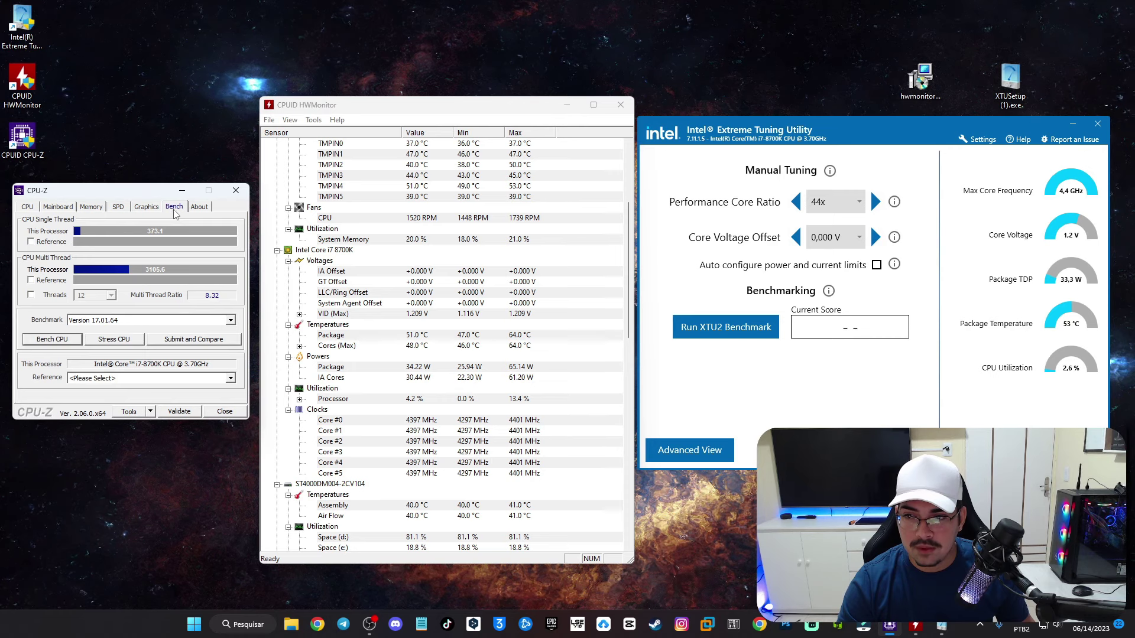
left_click(118, 341)
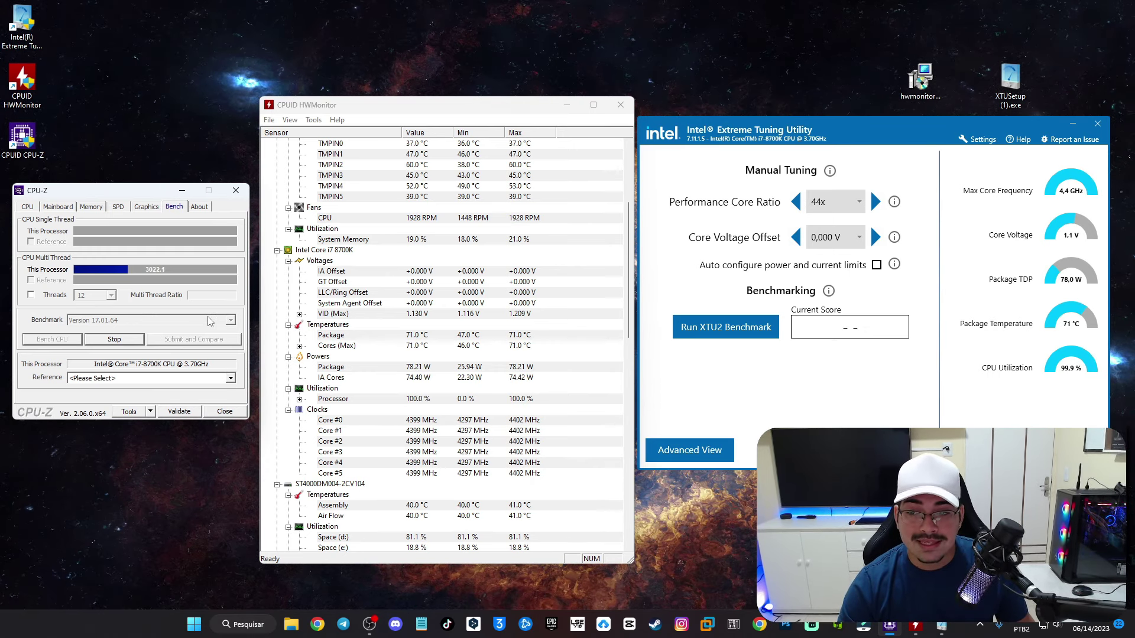
Step: Examine the voltages, temperatures, fan speed, power and core clocks in HWMonitor while the CPU is under load
scroll(309, 273, "up", 5)
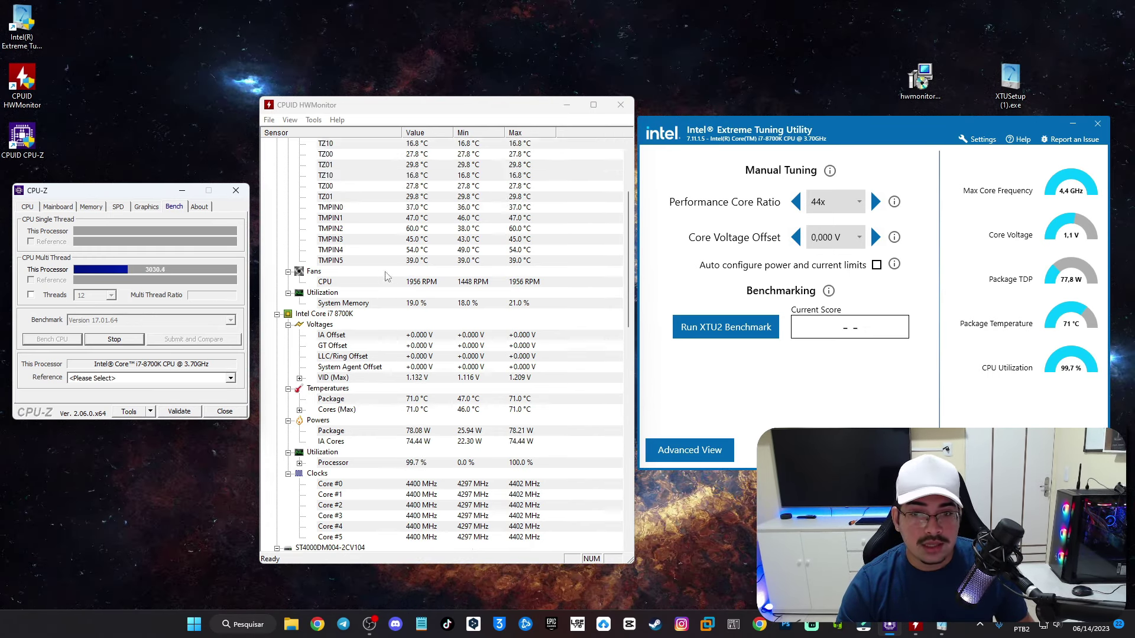
left_click(340, 108)
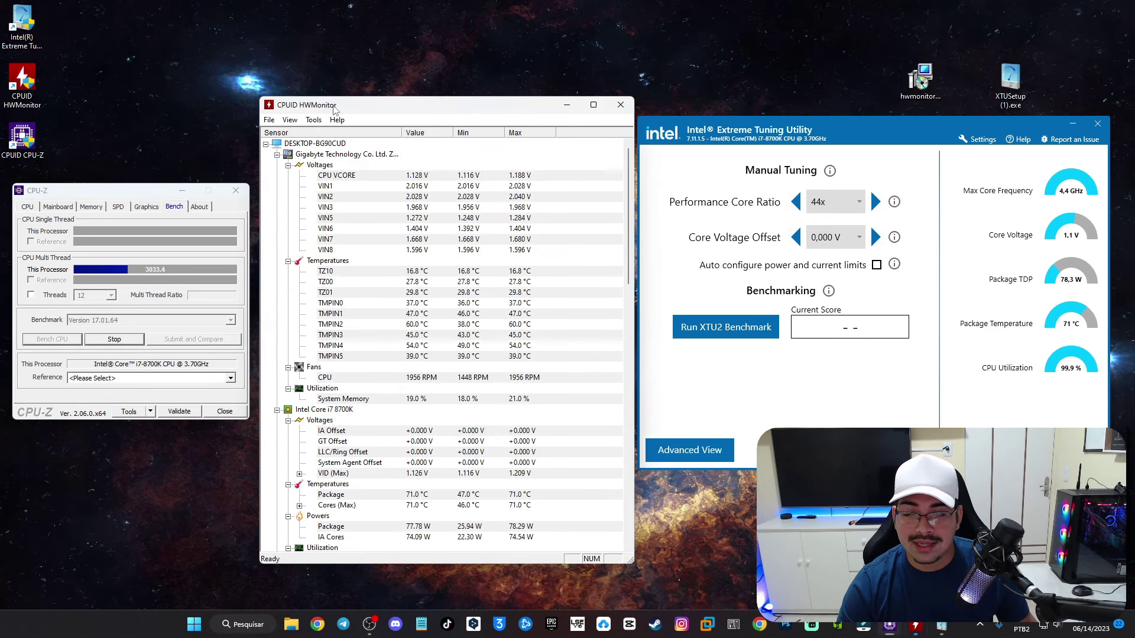
scroll(466, 294, "down", 8)
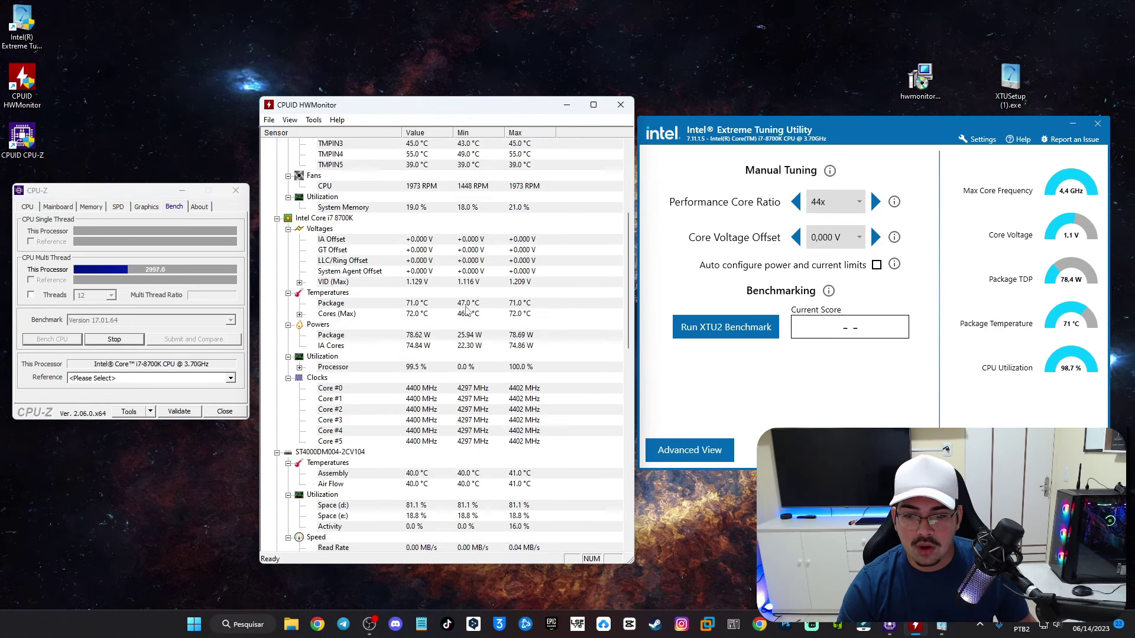
left_click(349, 357)
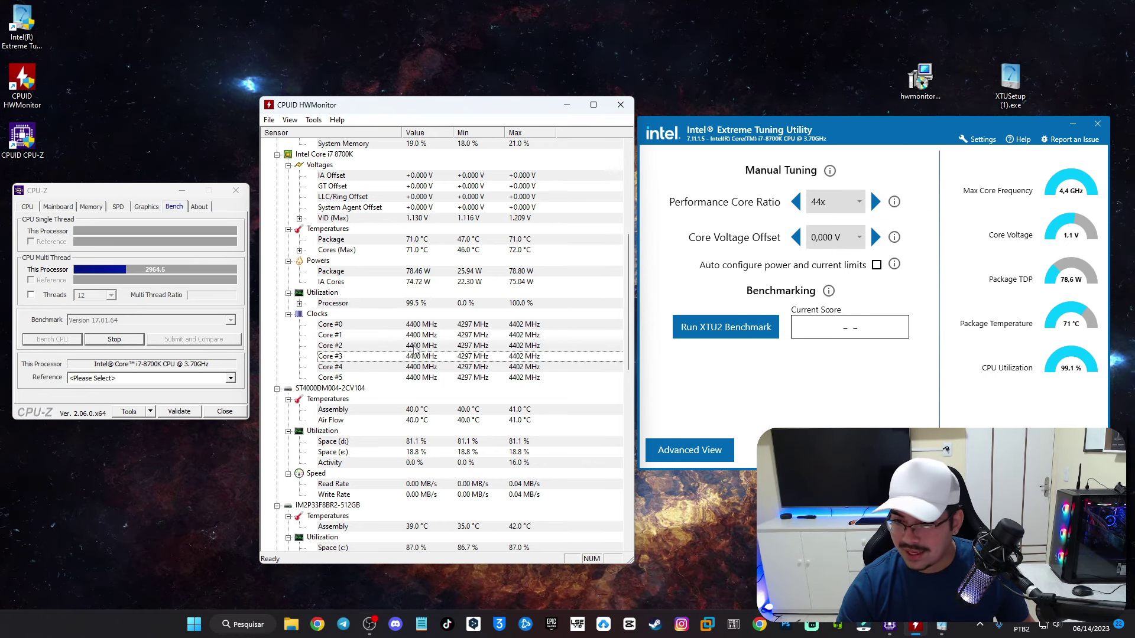
scroll(480, 330, "up", 8)
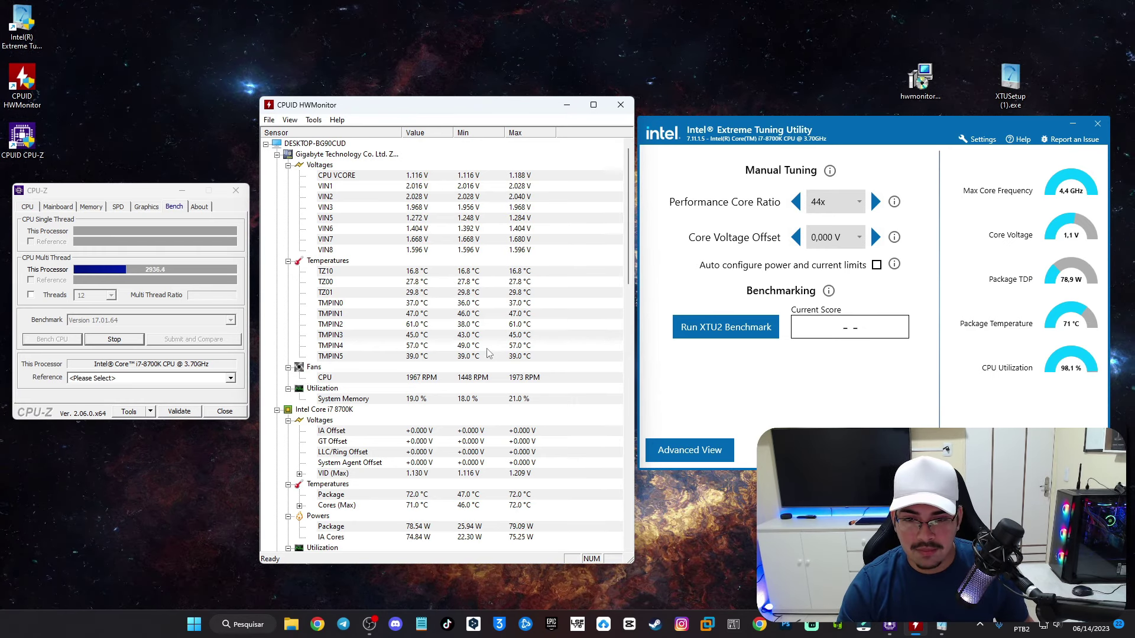
scroll(384, 467, "down", 3)
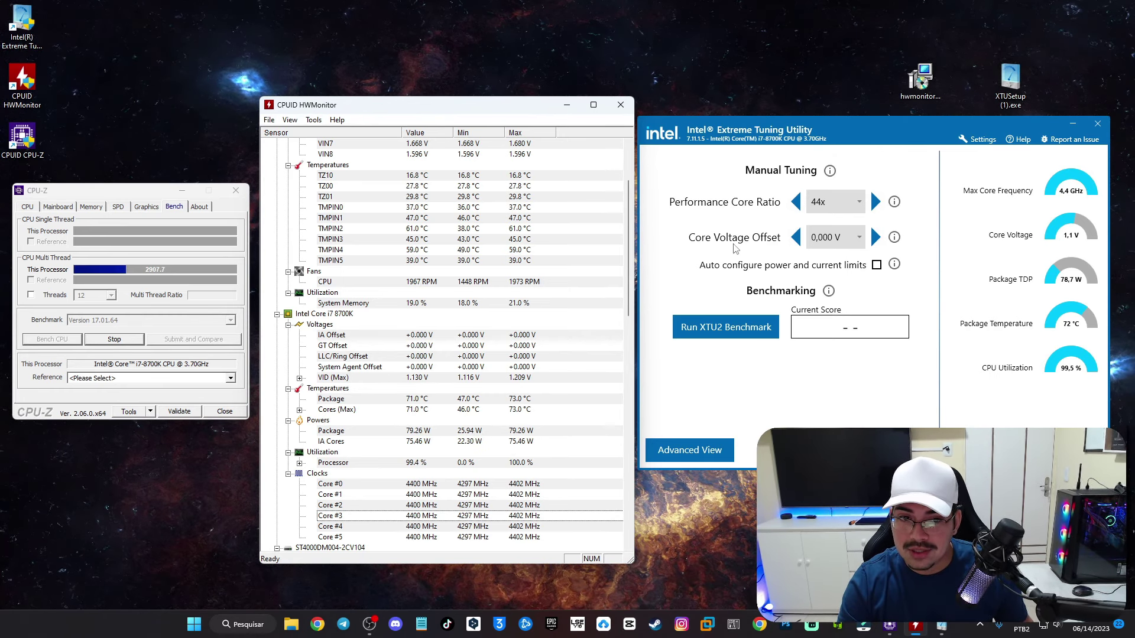
Step: Raise the Performance Core Ratio to 45x and on to 46x, applying it, and check the package temperature in HWMonitor
left_click(875, 202)
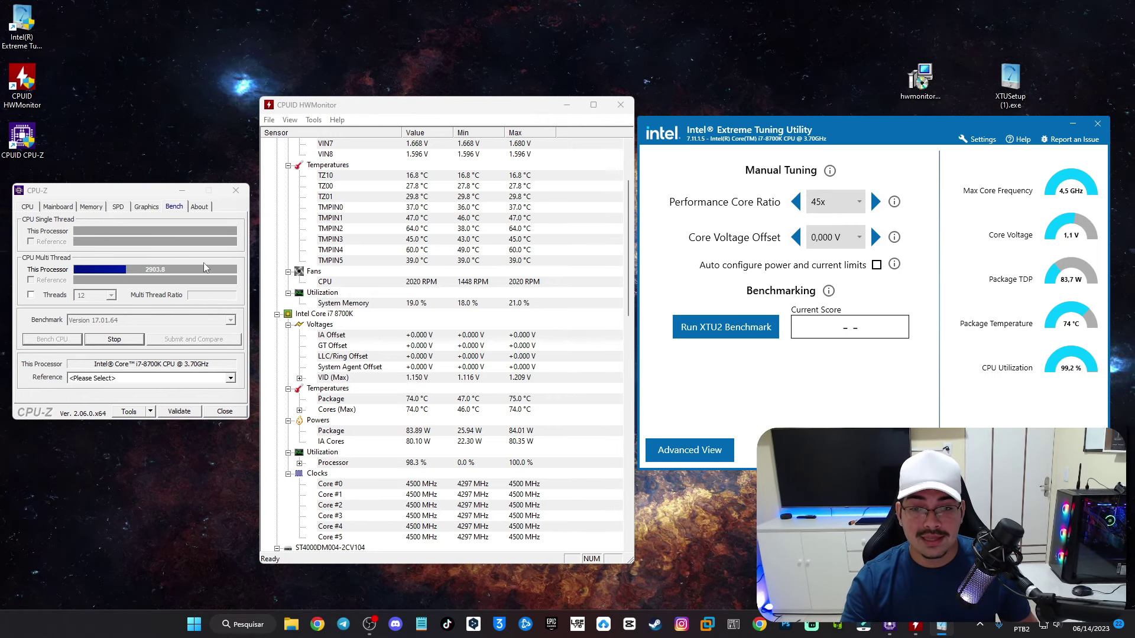
left_click(875, 202)
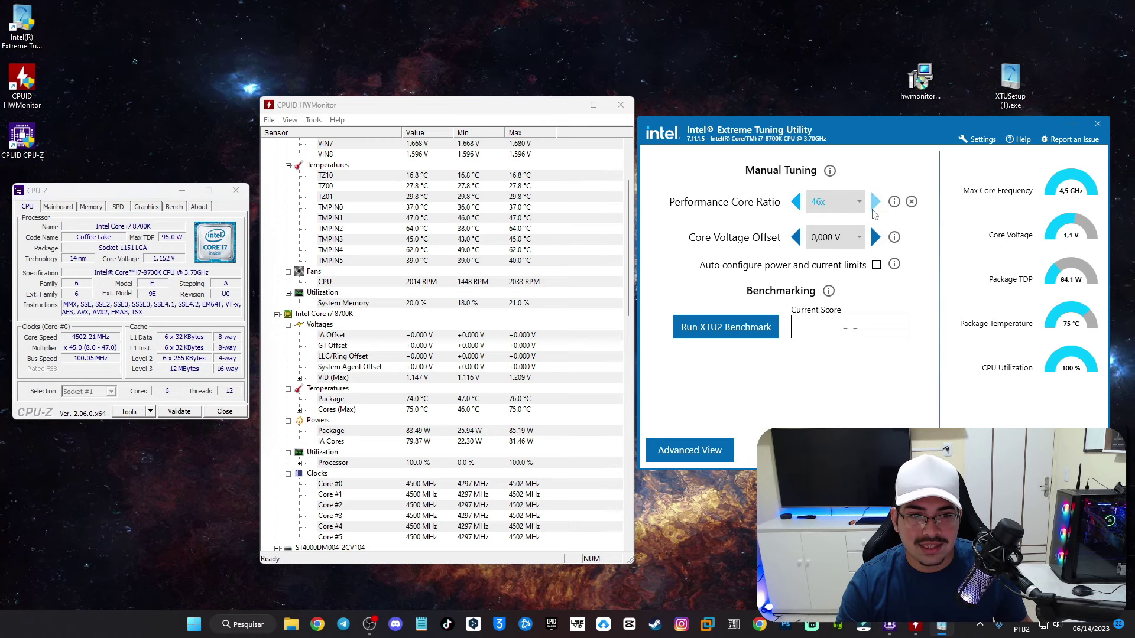
left_click(886, 450)
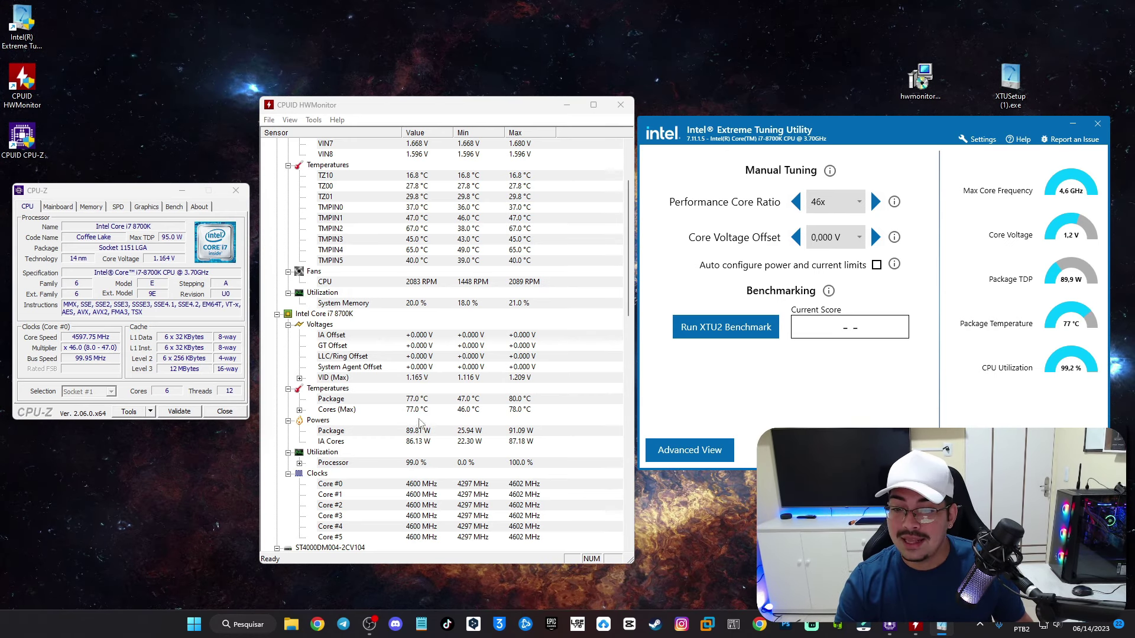
left_click(416, 399)
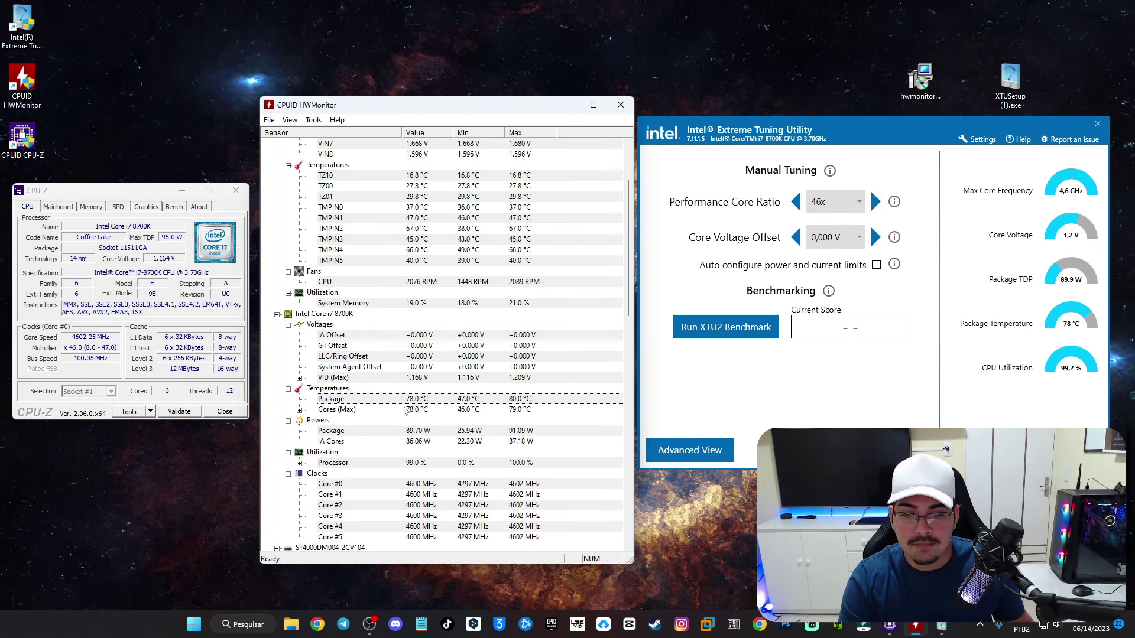
Step: Apply a Performance Core Ratio of 47x and check the package temperature under load in HWMonitor
left_click(875, 202)
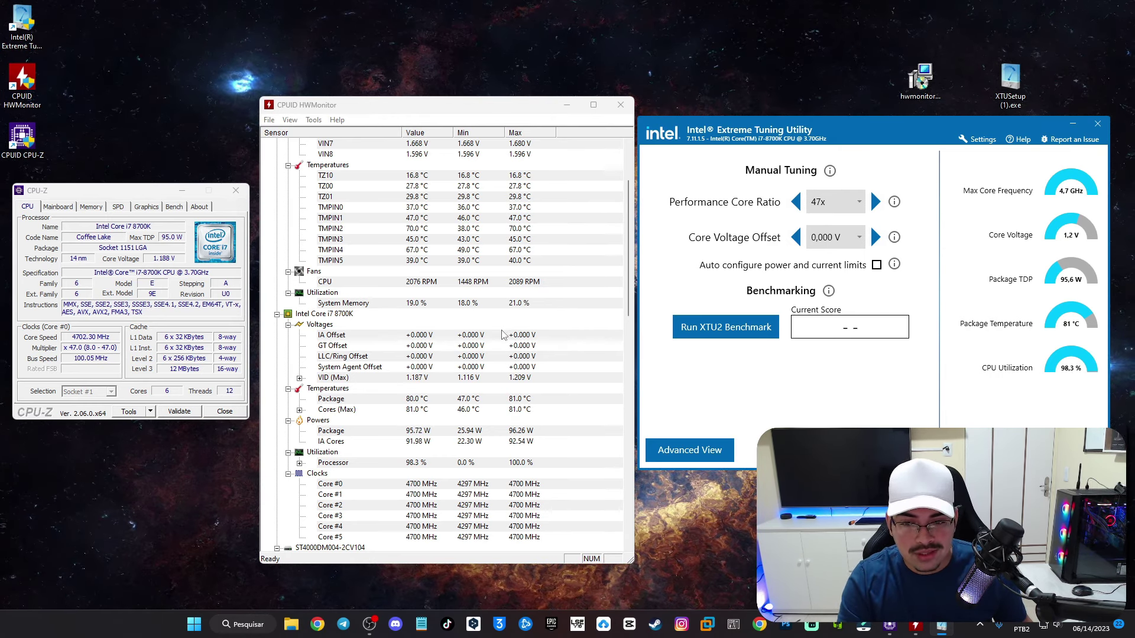
left_click(415, 401)
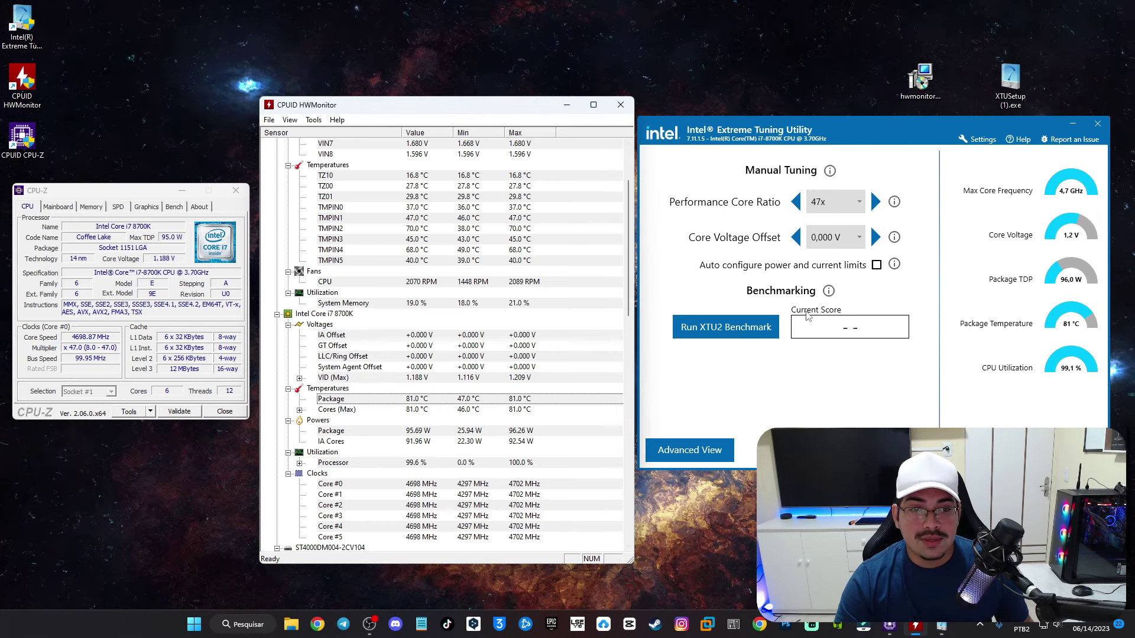
mouse_move(1093, 218)
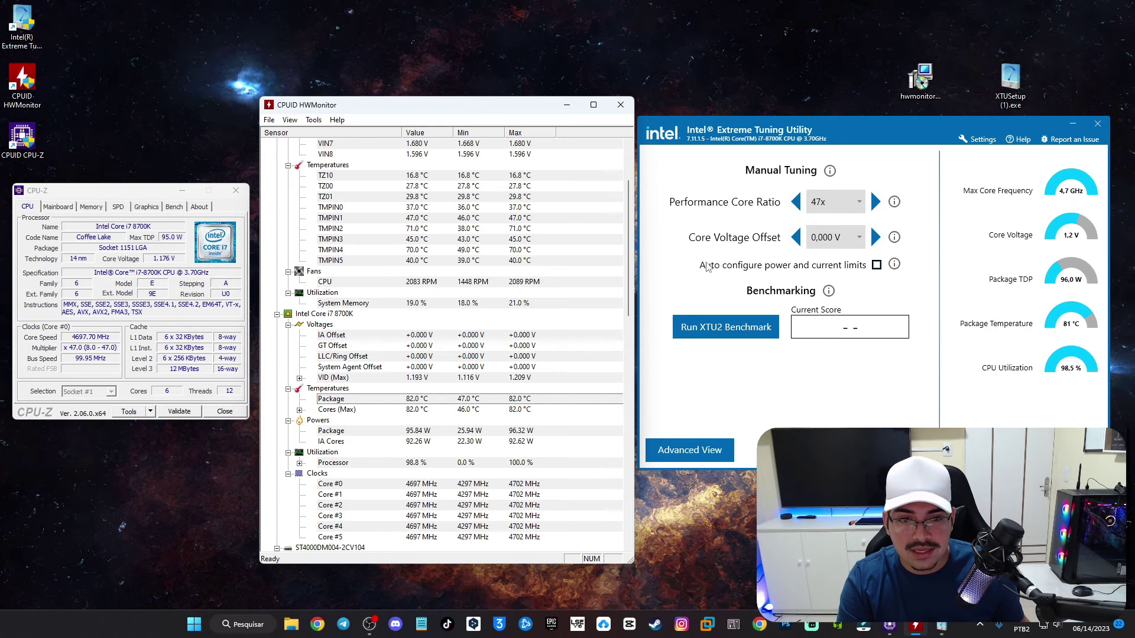
Step: Review the advanced options in the Extreme Tuning Utility's general settings, including the available active power plans
left_click(982, 141)
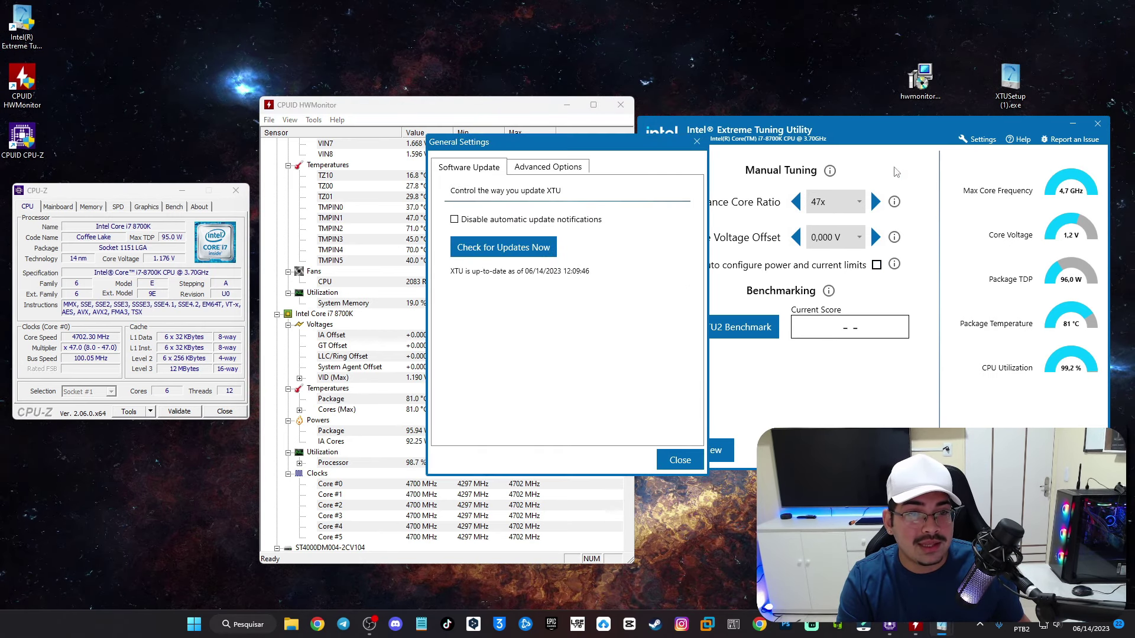
left_click(554, 167)
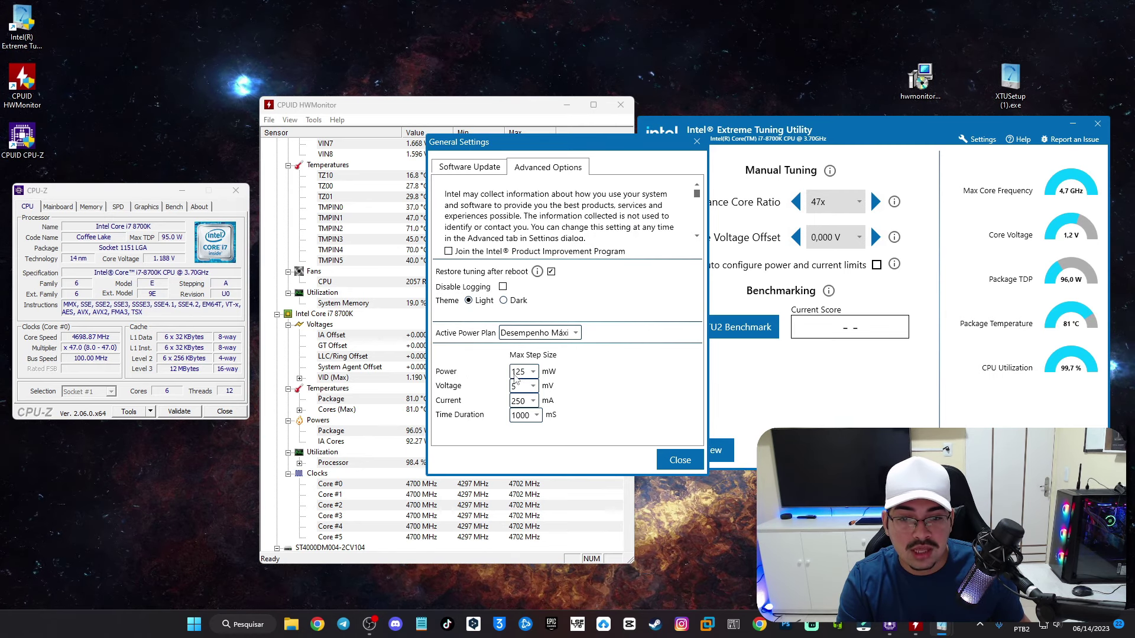
left_click(531, 334)
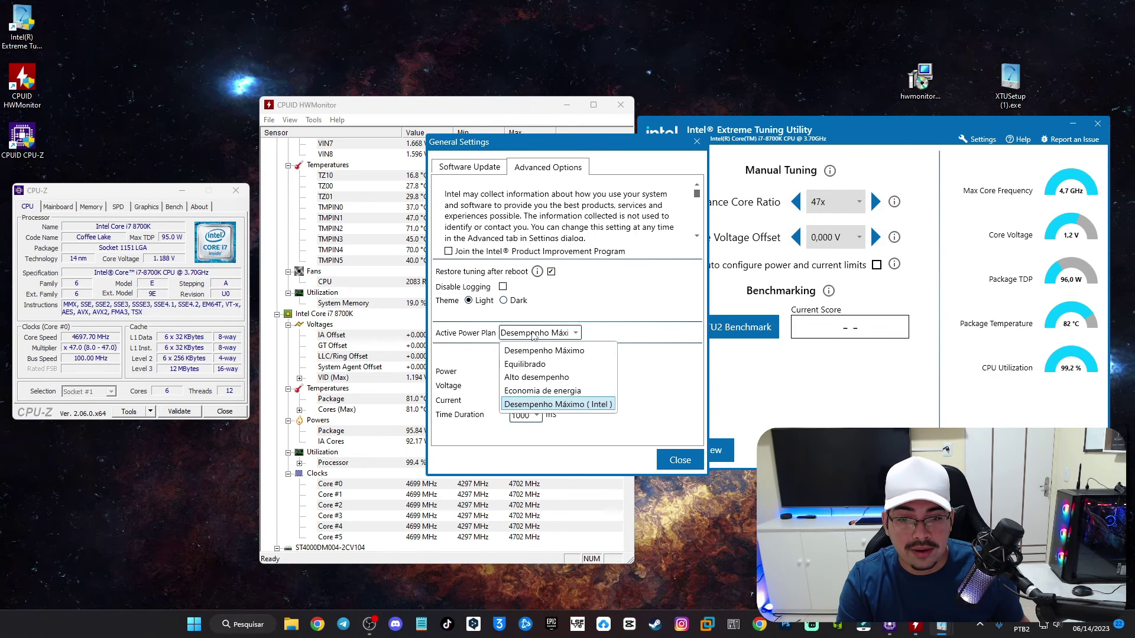
left_click(535, 334)
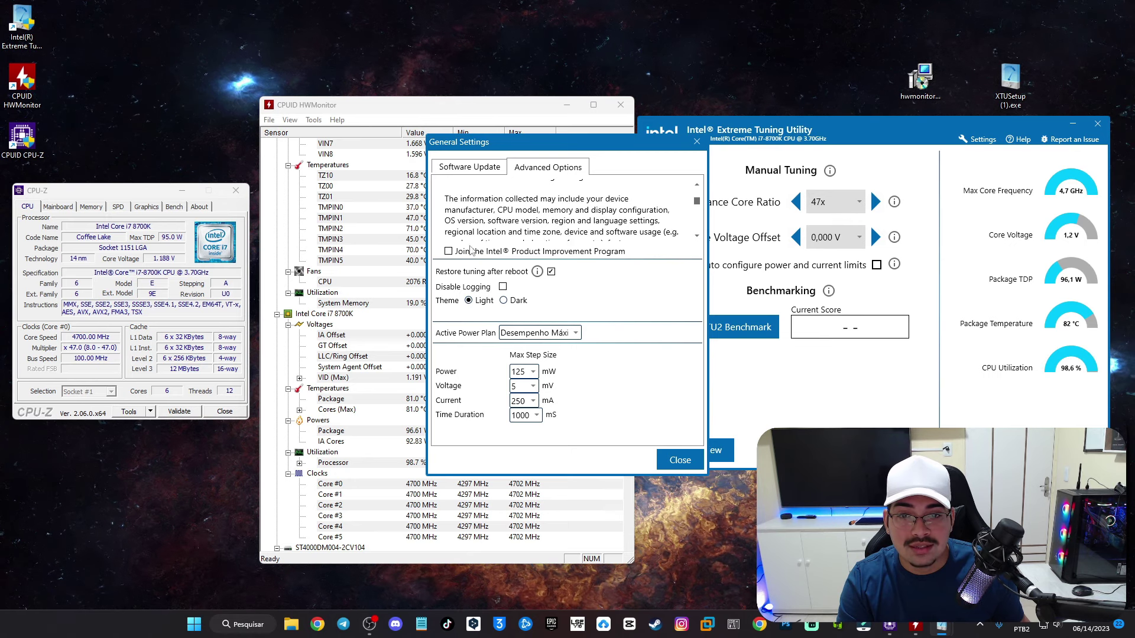
Step: Disable automatic update notifications in the software update settings and close the general settings
left_click(473, 168)
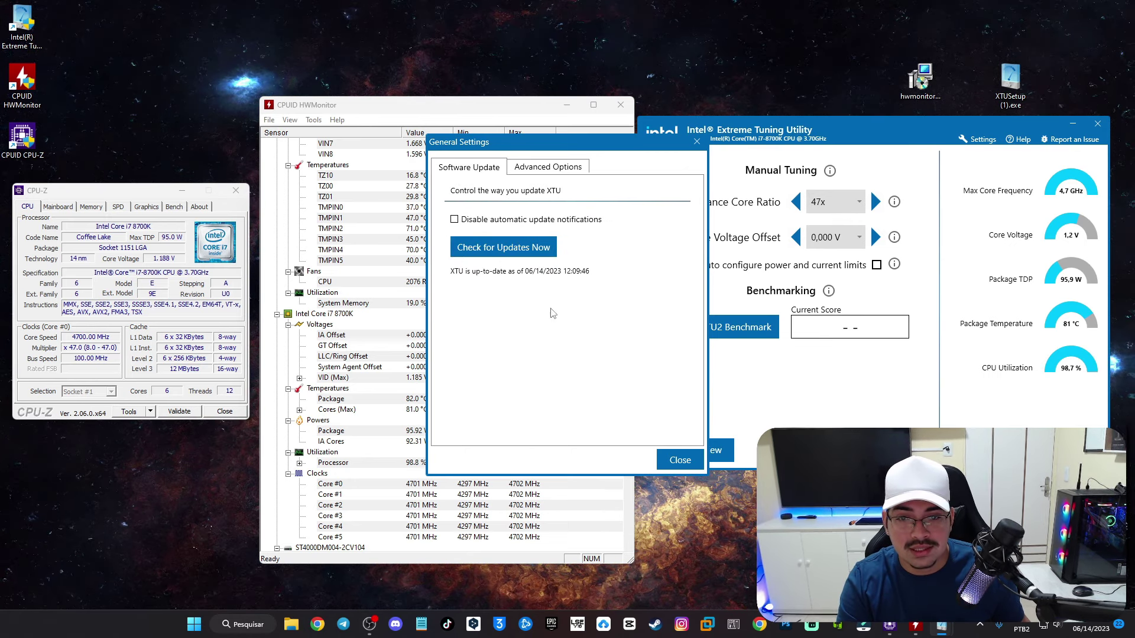
left_click(472, 222)
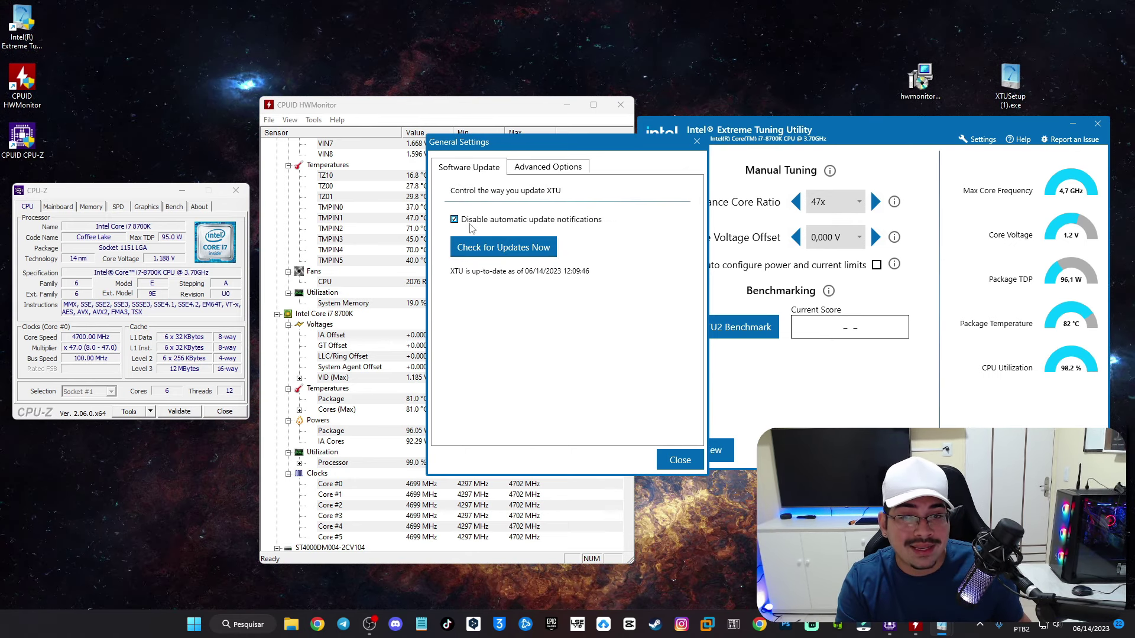
left_click(486, 221)
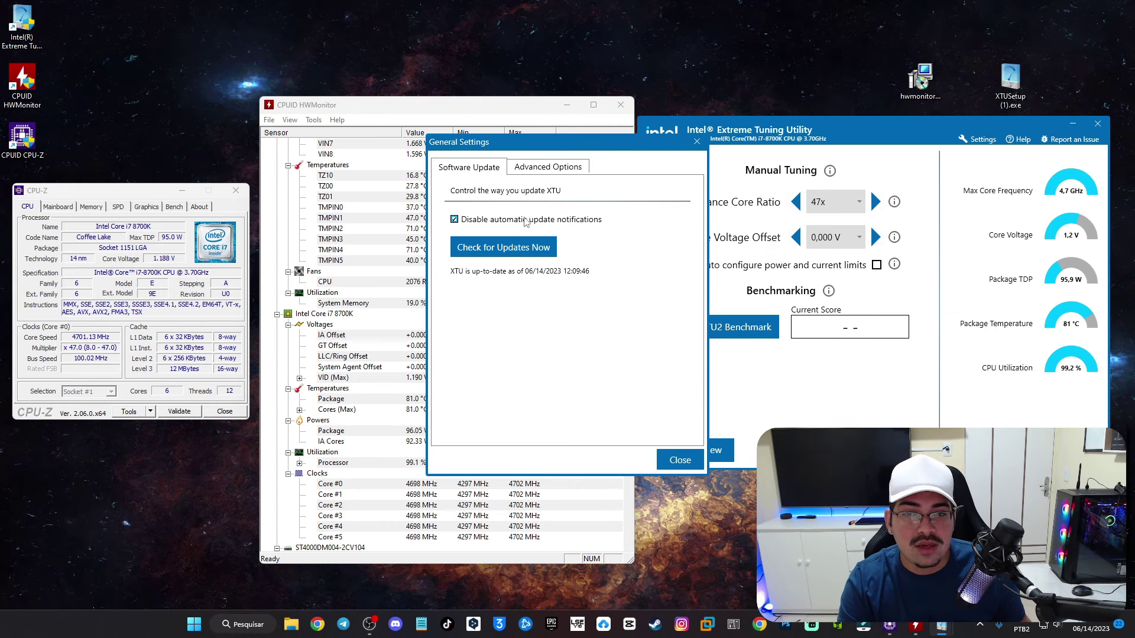
left_click(698, 143)
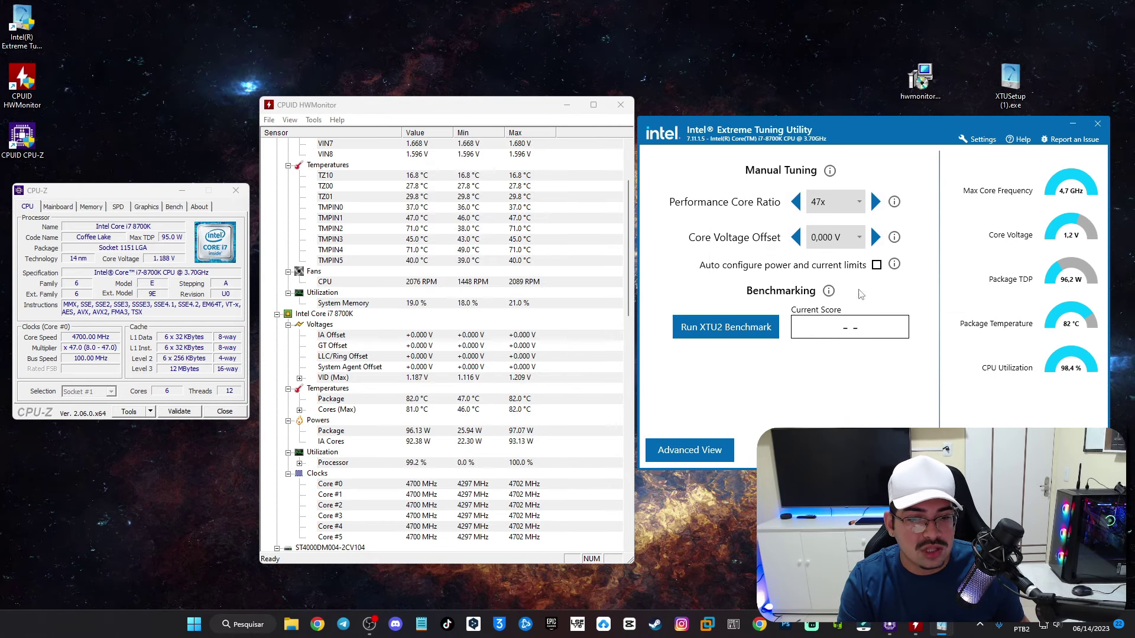
Step: Switch the Extreme Tuning Utility to its advanced view and show the Advanced Tuning settings
left_click_drag(847, 130, 757, 116)
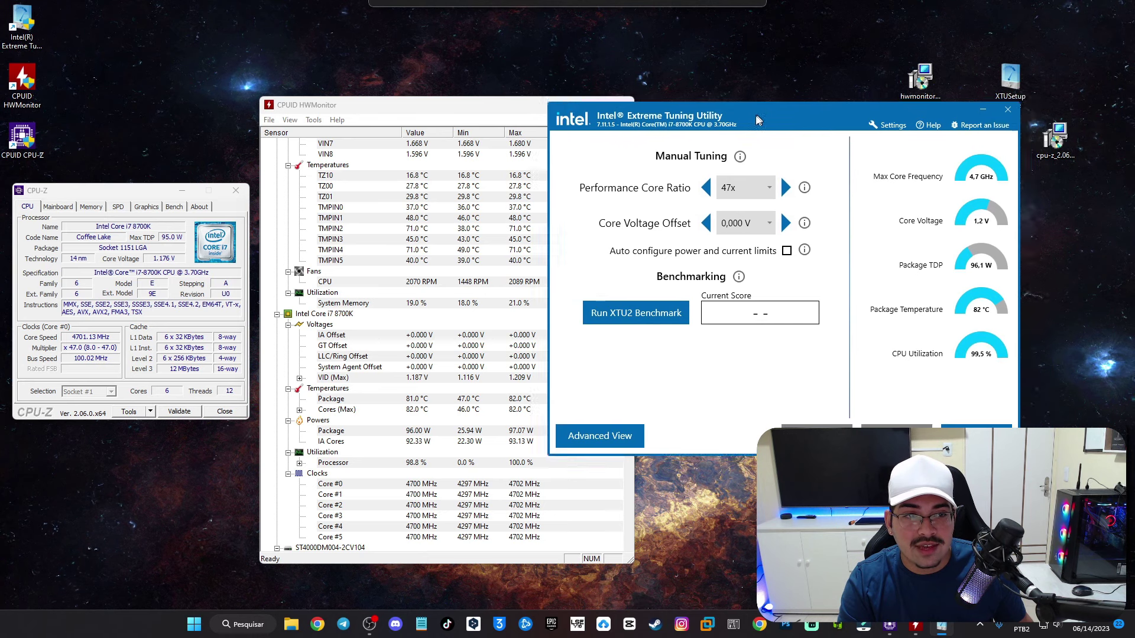
left_click(599, 436)
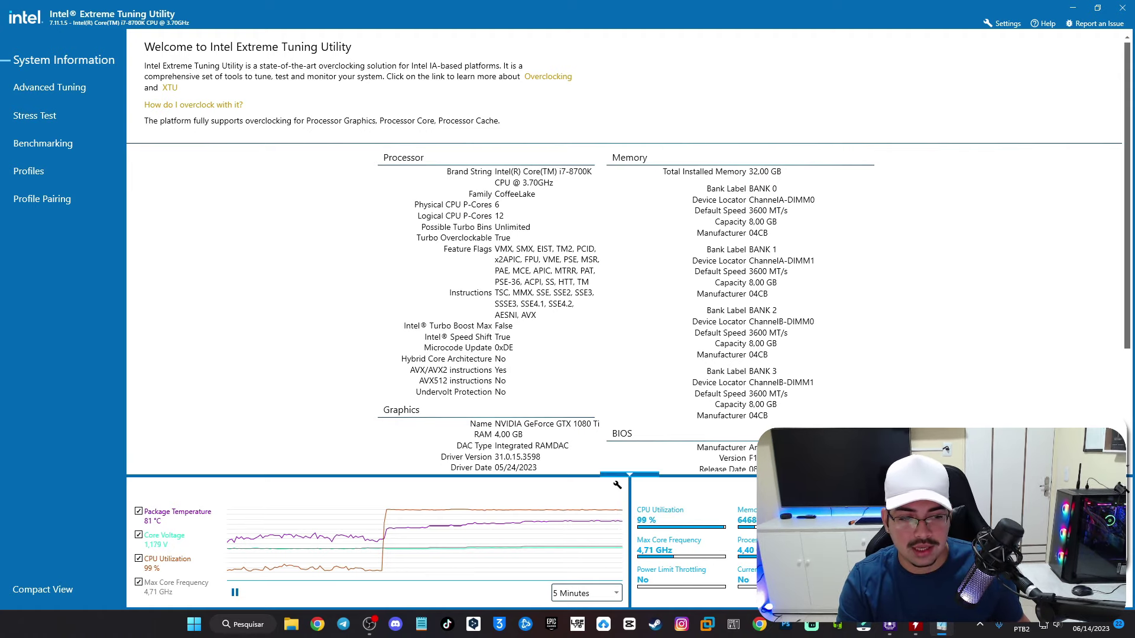
left_click(56, 90)
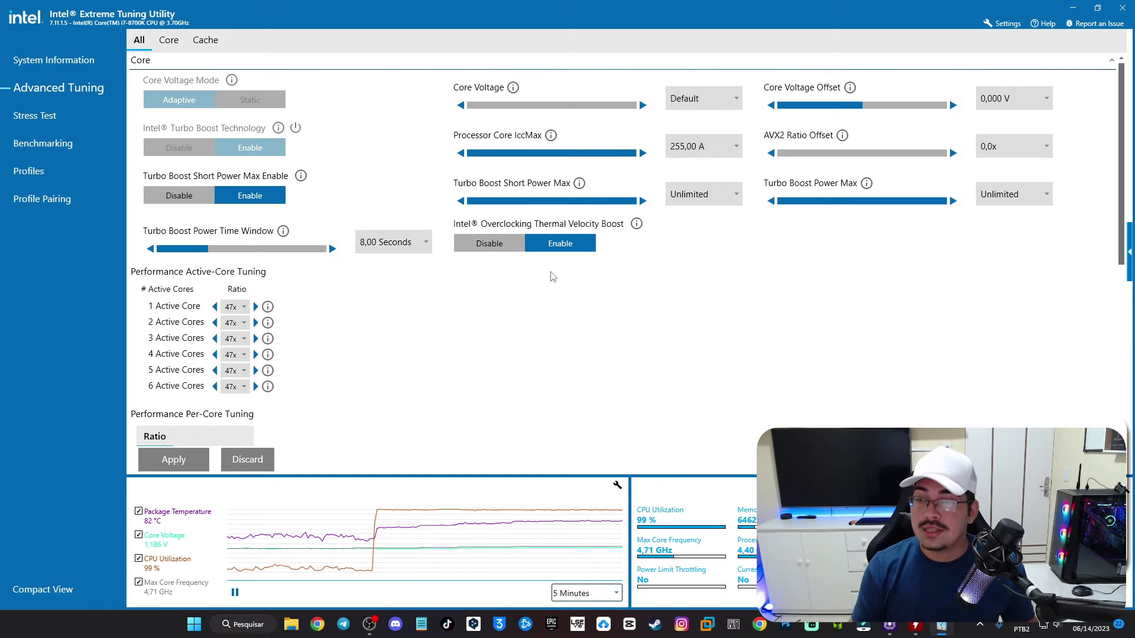
Step: Look through the saved profiles, profile pairing, benchmarking and stress test pages
left_click(70, 190)
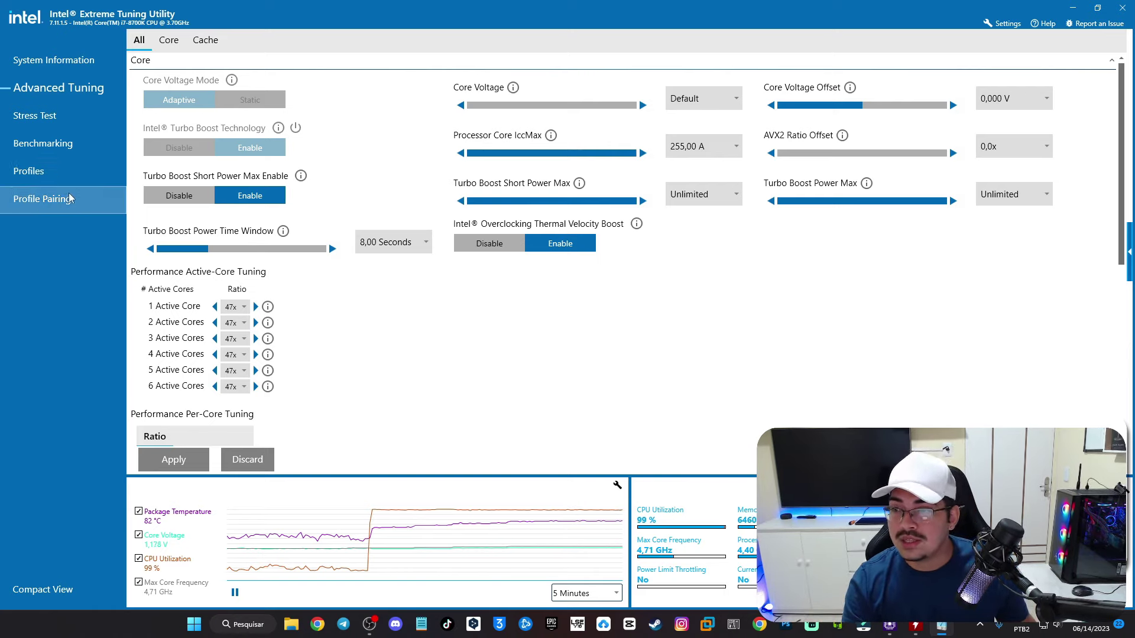
left_click(67, 176)
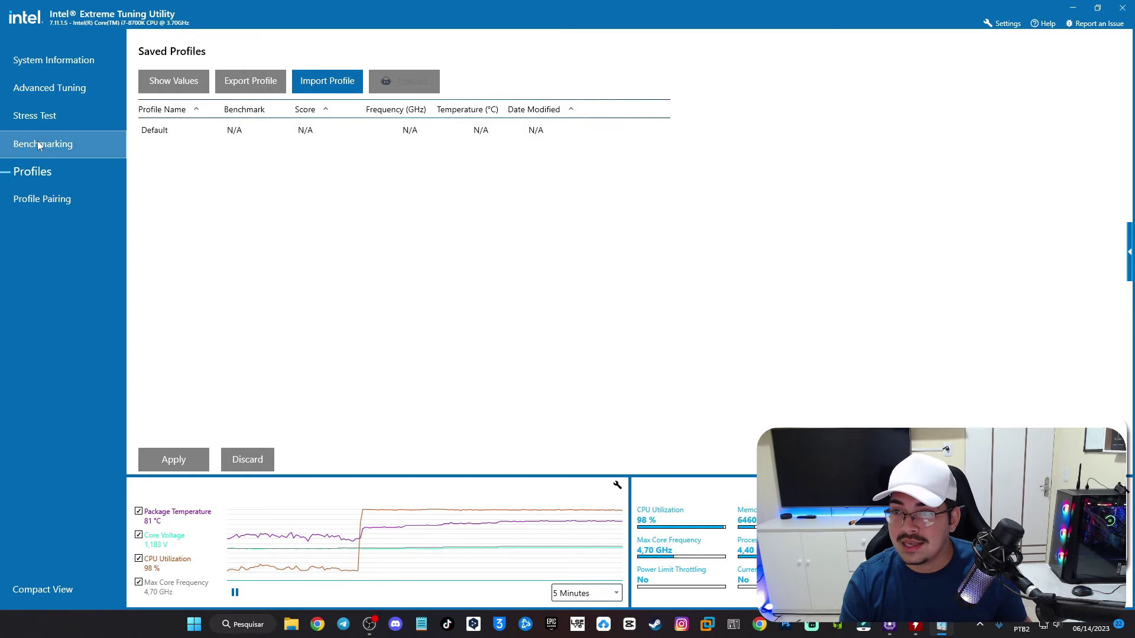
left_click(48, 199)
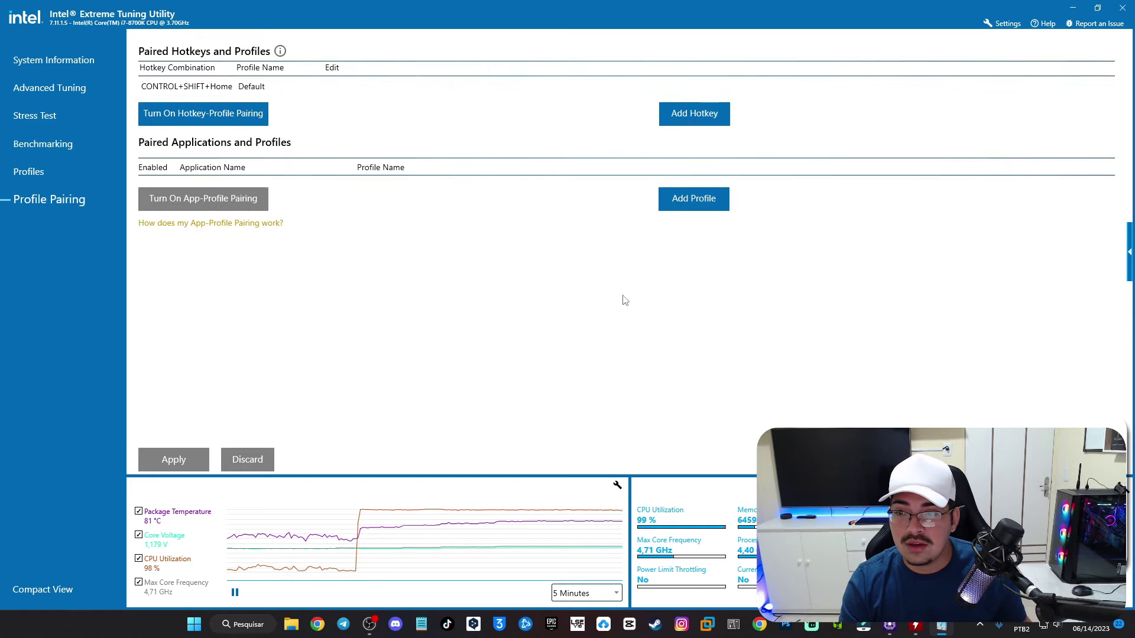
left_click(89, 144)
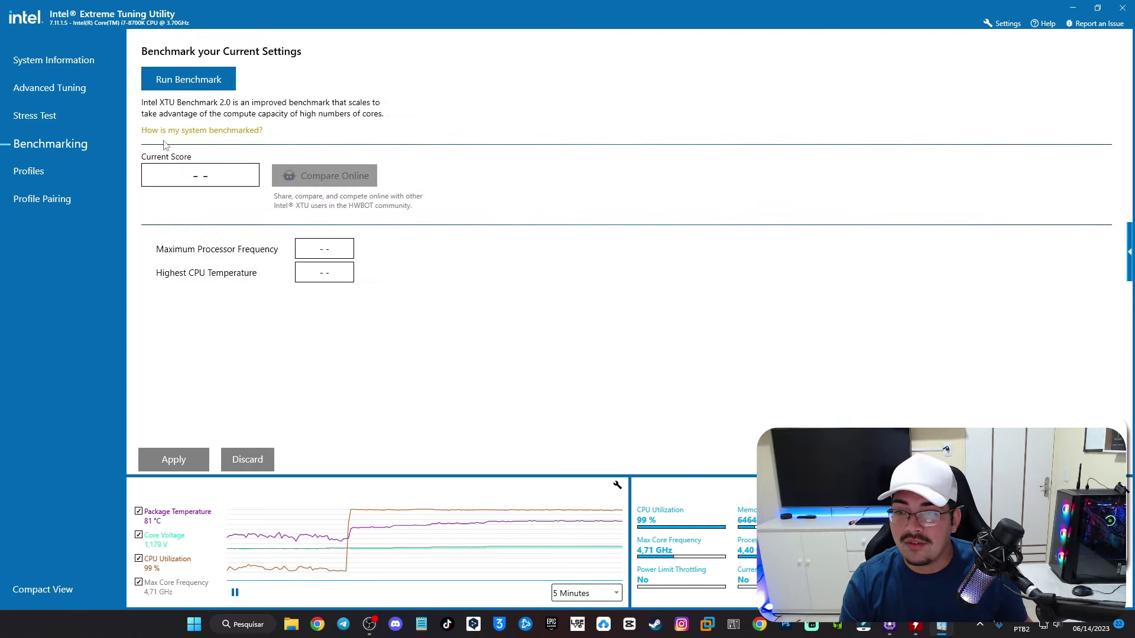
left_click(39, 117)
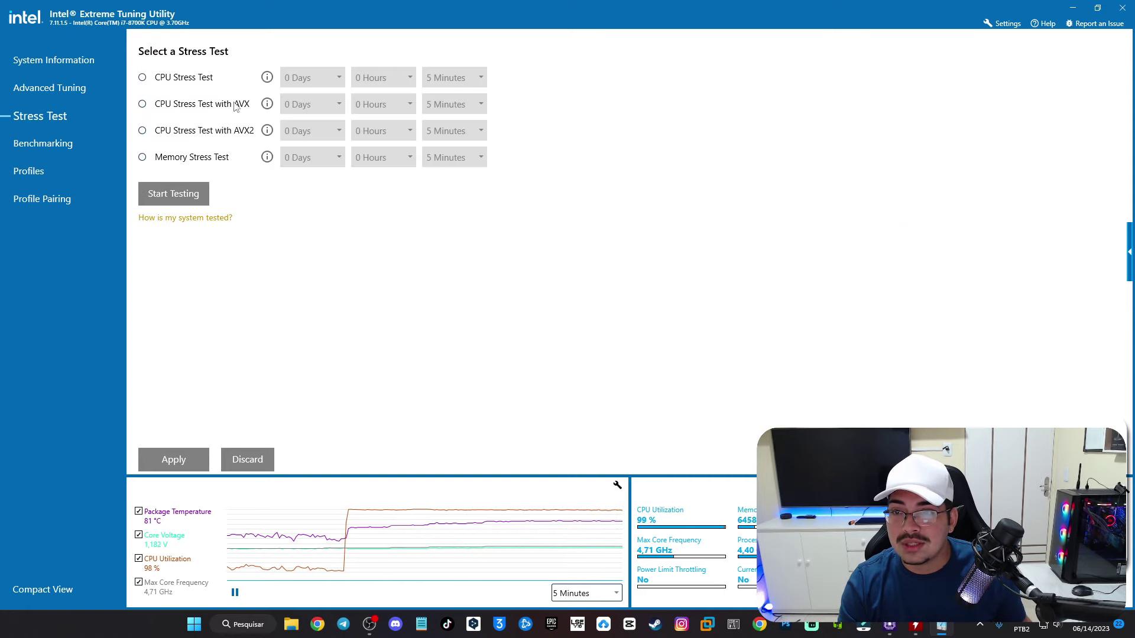